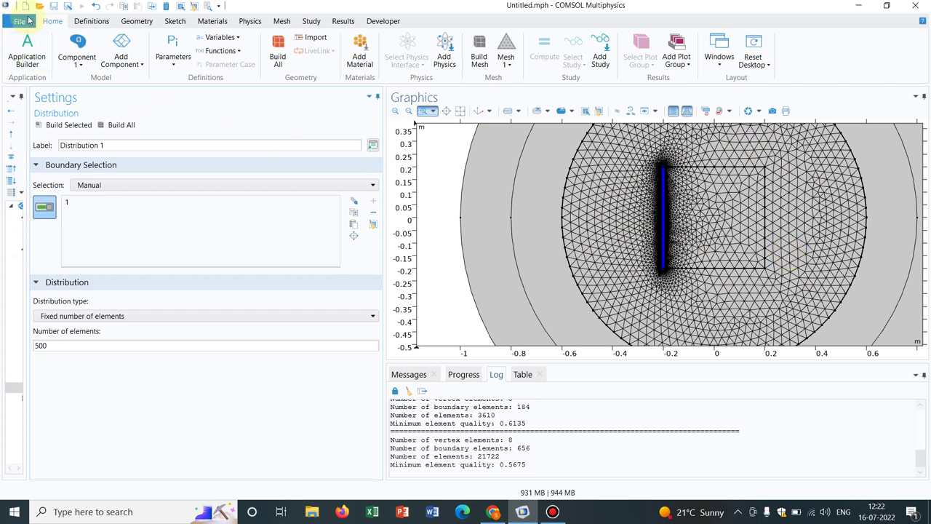
Create a blank 2D model through the Model Wizard without physics, not saving Untitled.mph
click(22, 19)
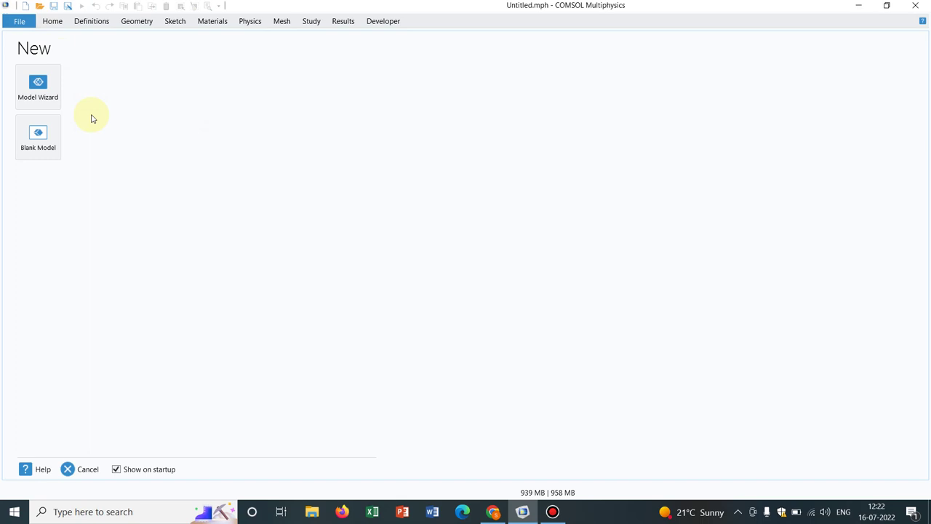
click(42, 85)
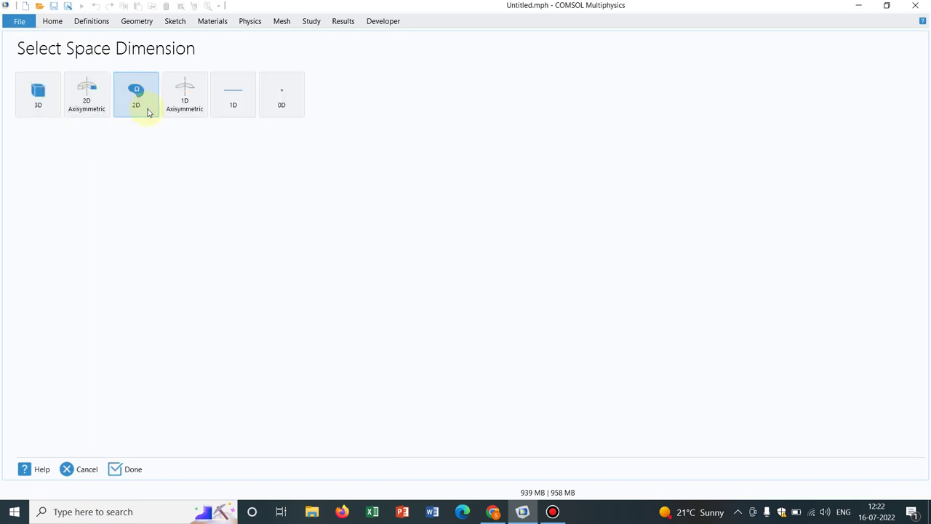
click(148, 112)
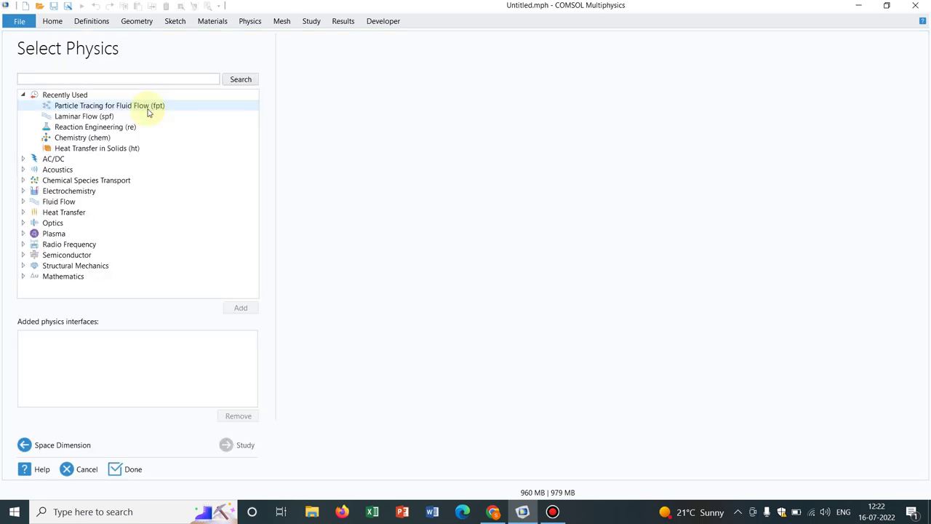
click(132, 473)
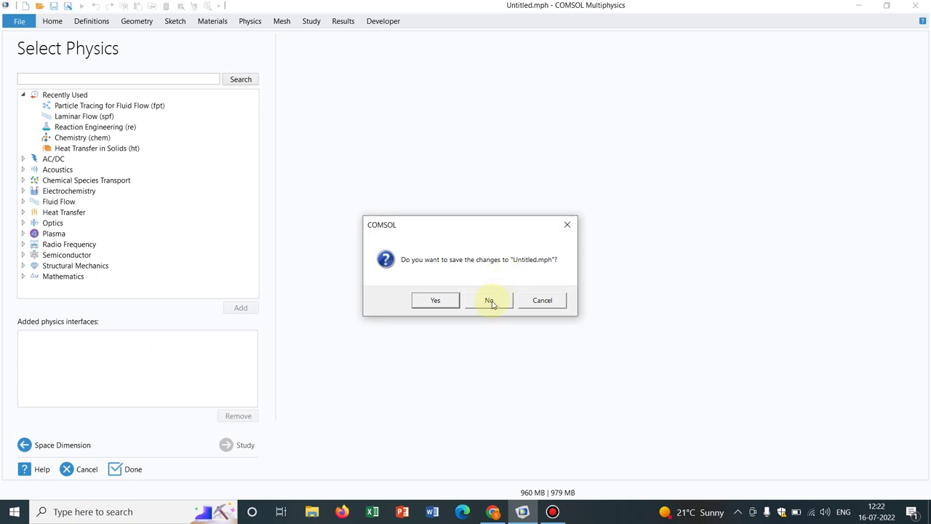
click(490, 300)
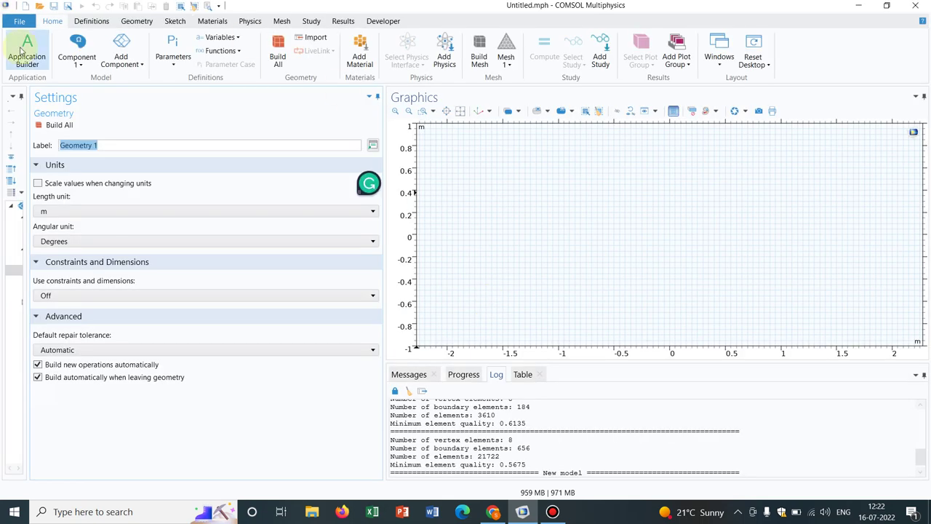
Widen the panes, then add Square 1 with side length 0.4 to Geometry 1 and build it
drag(27, 113, 168, 115)
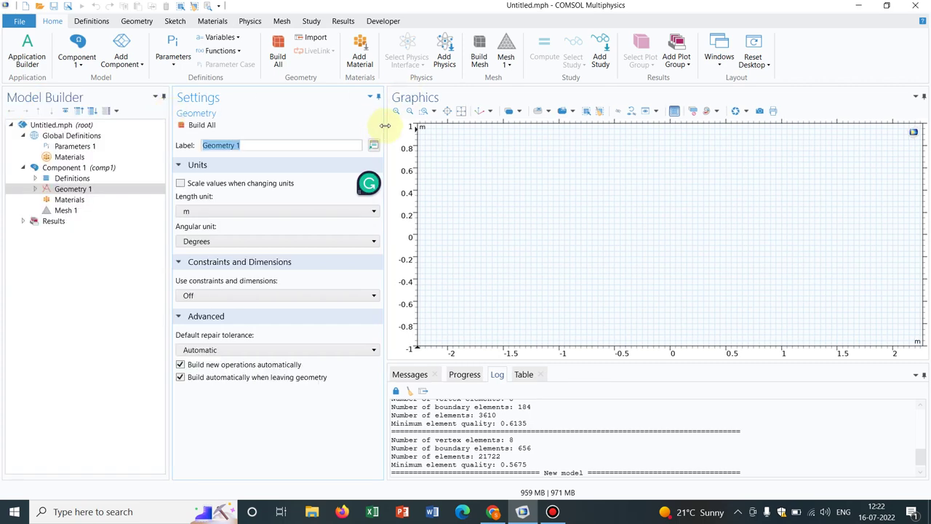
drag(384, 125, 466, 129)
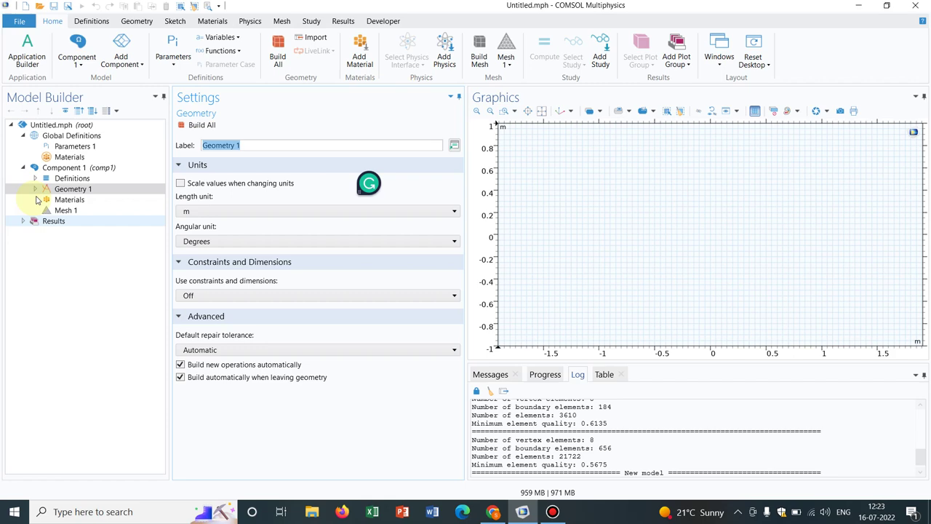
right_click(86, 190)
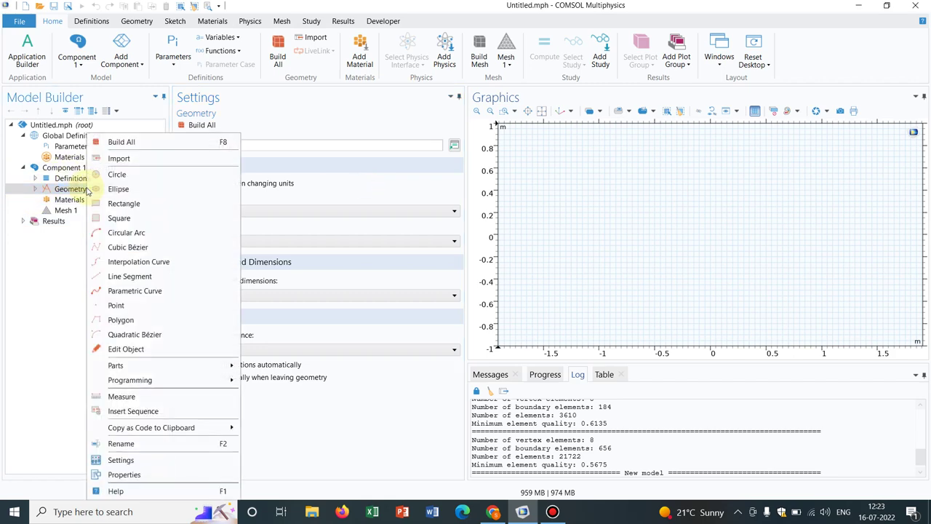
click(131, 218)
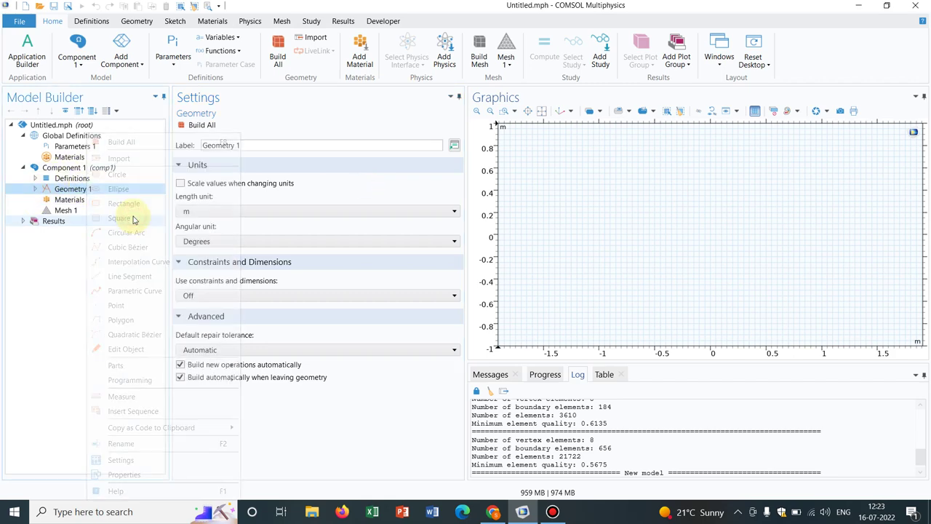
double_click(222, 226)
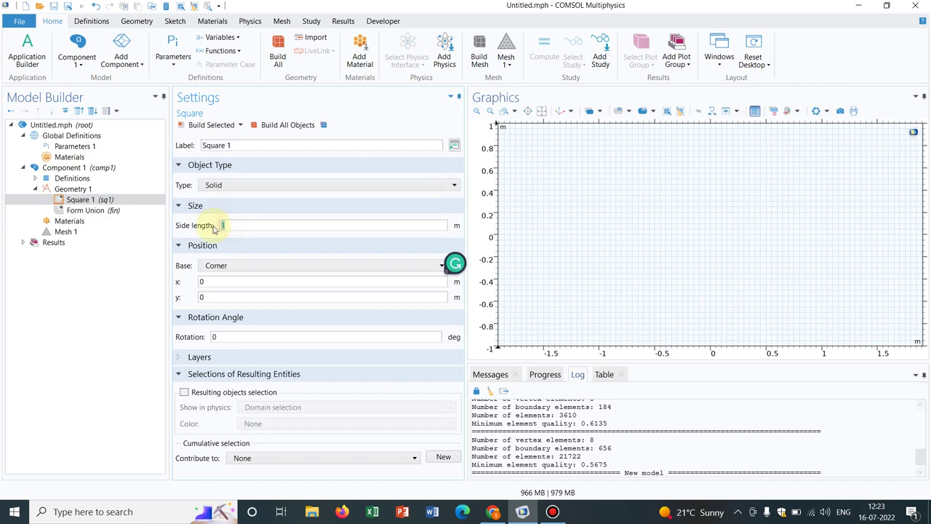
text(0.)
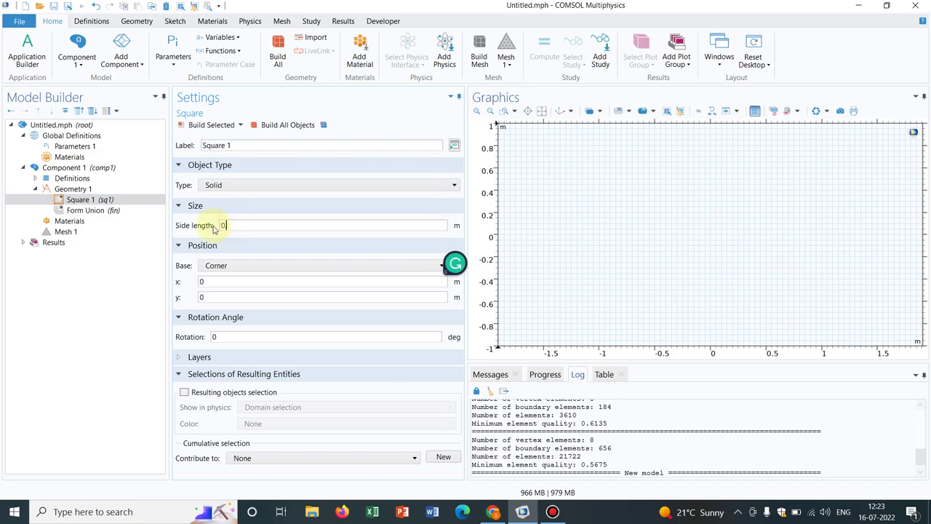
text(4)
click(282, 126)
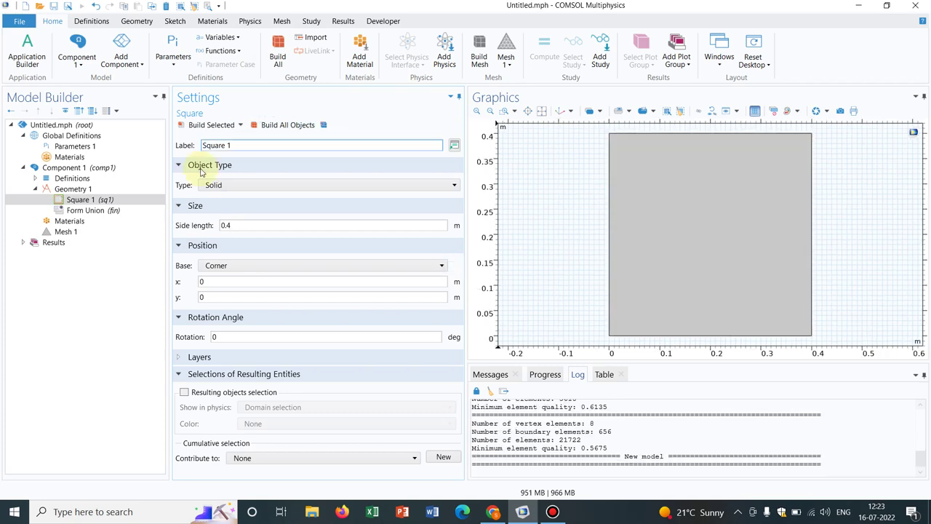
Add Circle 1 to Geometry 1 with radius 0.6 and build it
click(85, 189)
right_click(84, 190)
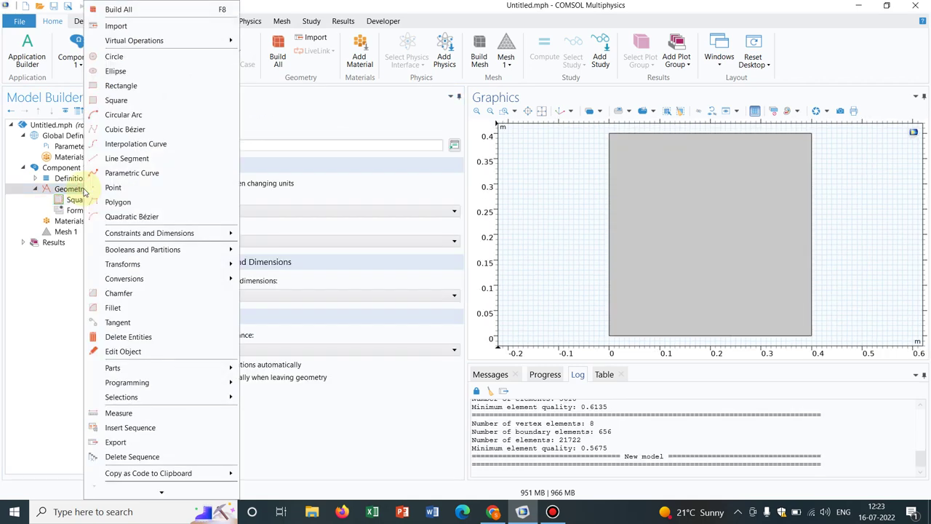
click(131, 59)
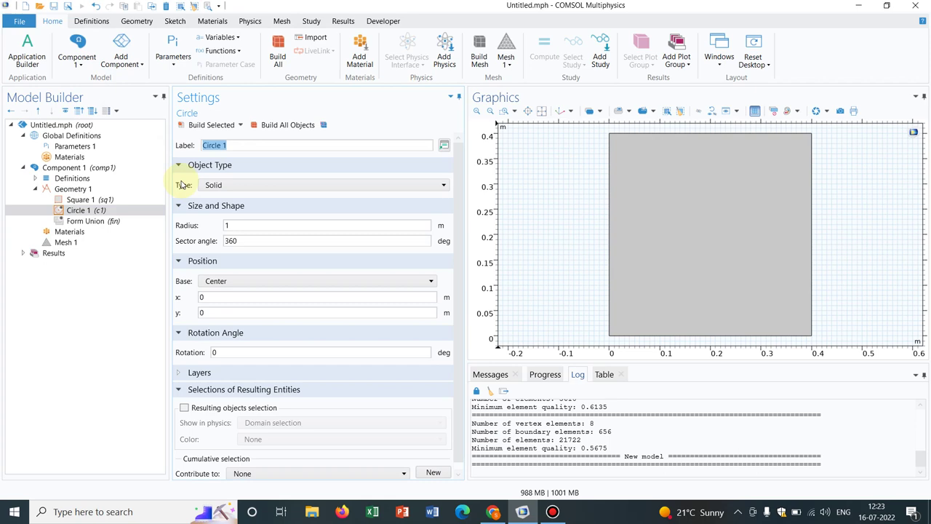
click(271, 126)
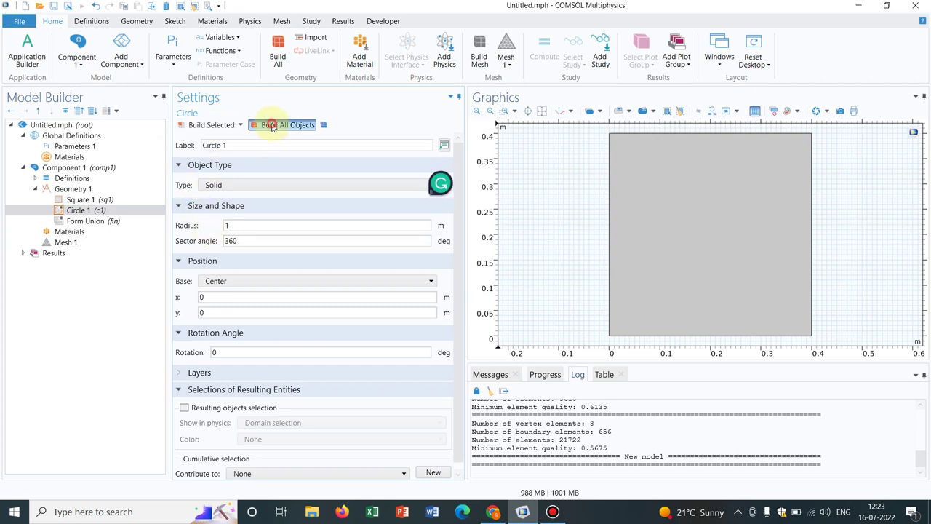
click(541, 112)
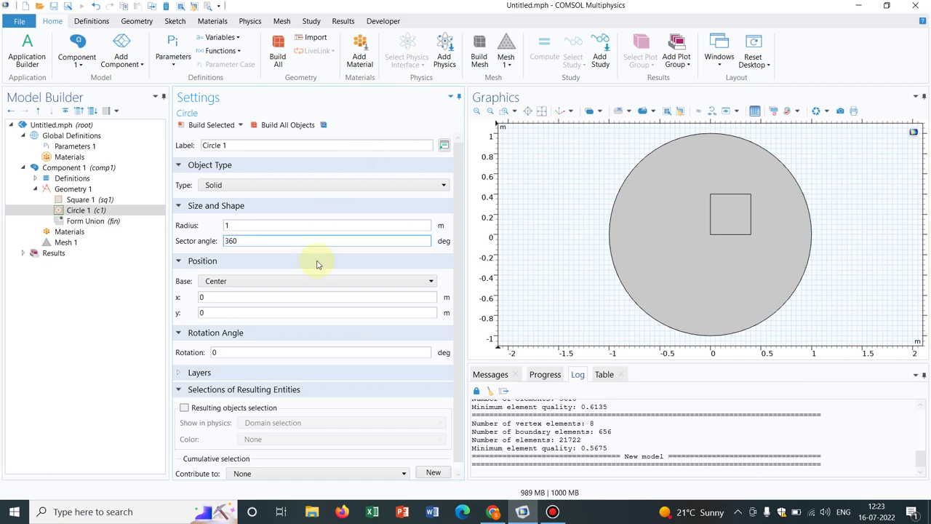
click(248, 228)
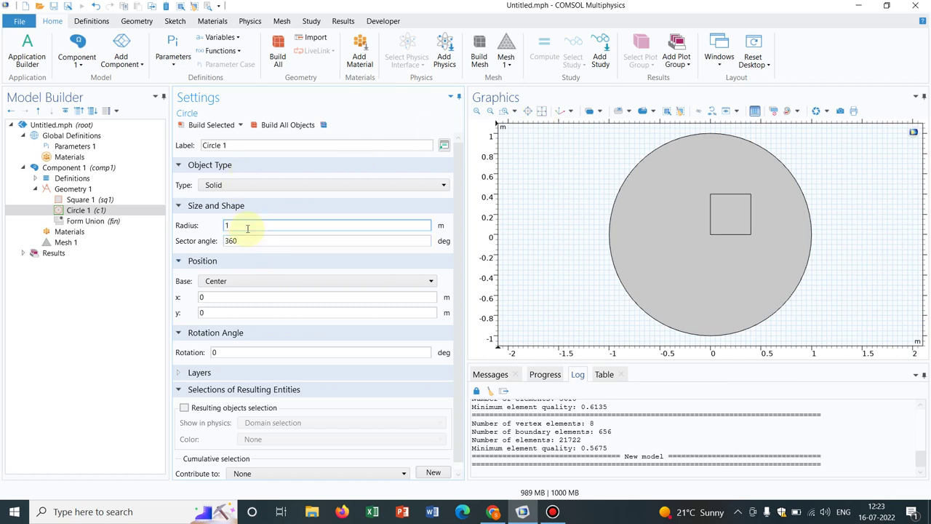
key(BackSpace)
text(0.6)
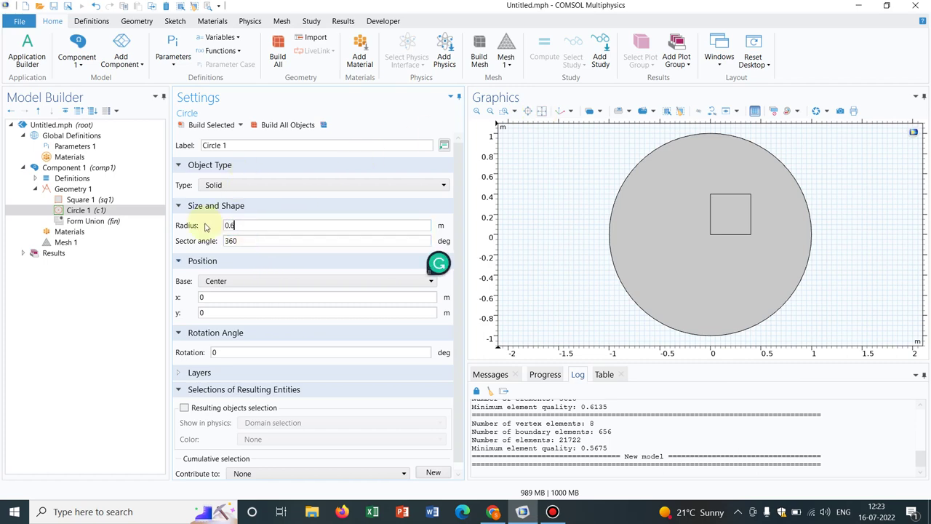
click(276, 126)
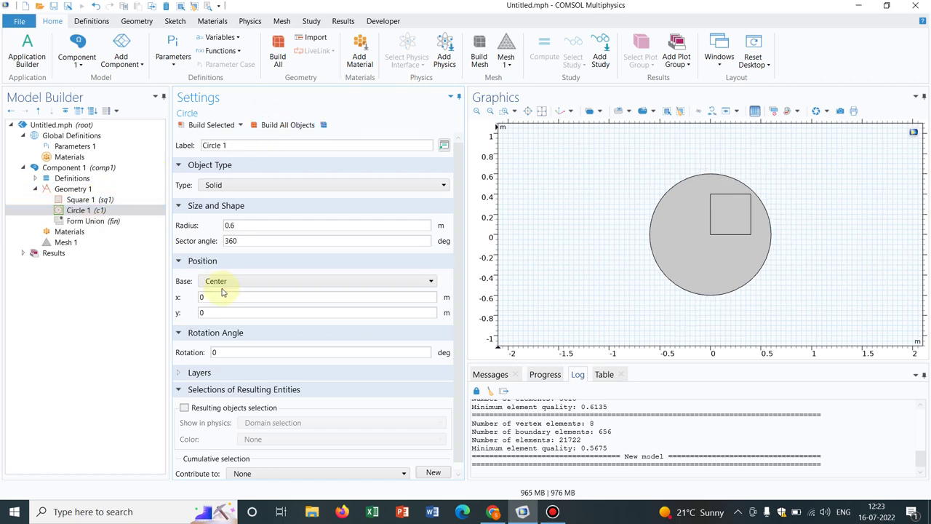
Set Square 1's base to Center so it sits at the origin, rebuild, and zoom to extents
click(81, 200)
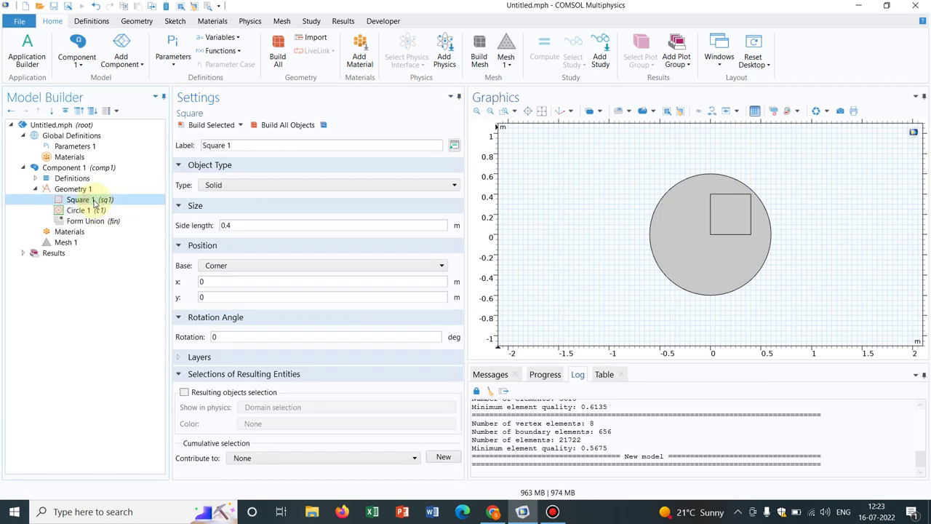
click(257, 266)
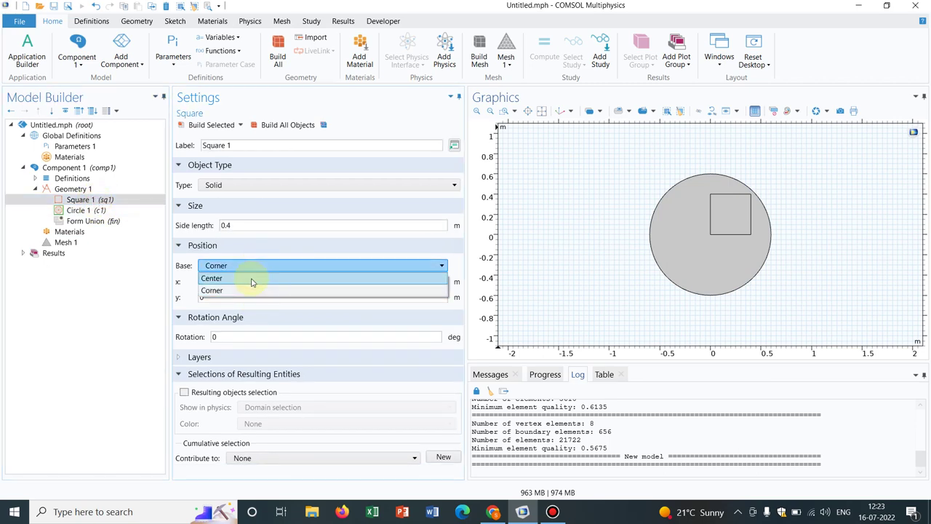
click(254, 281)
click(289, 125)
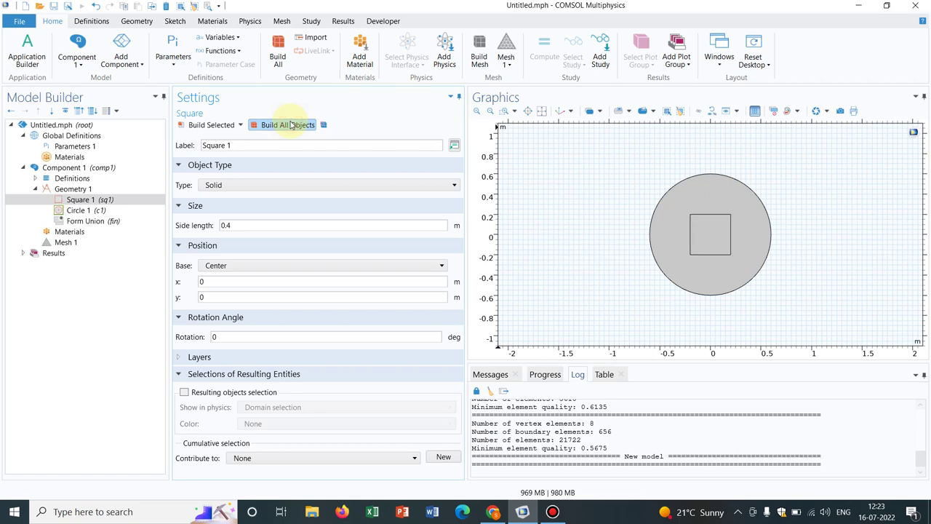
click(542, 111)
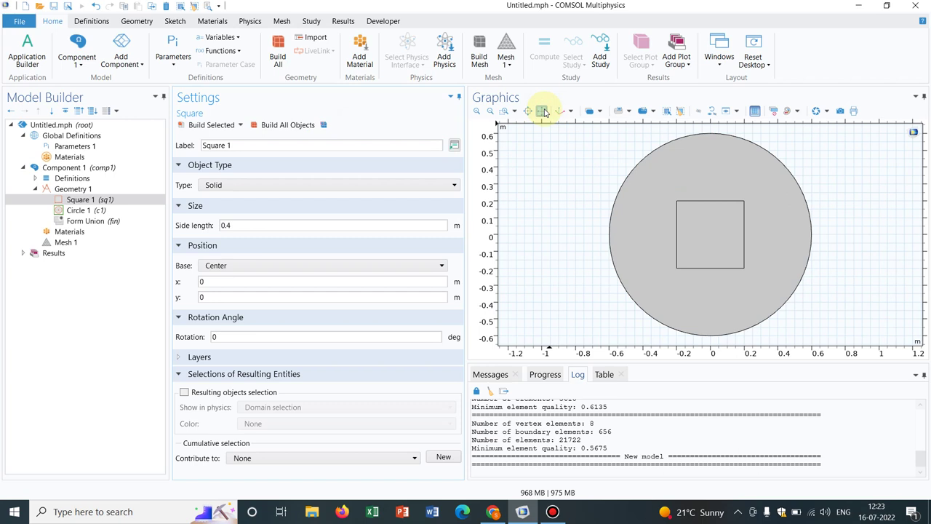
click(685, 225)
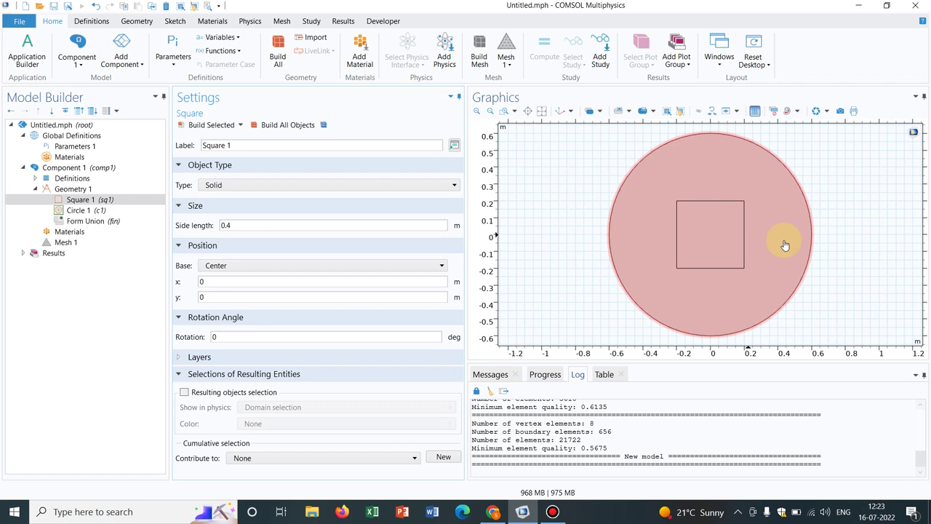
Add a Free Triangular operation to Mesh 1 with a Size sub-node
click(93, 242)
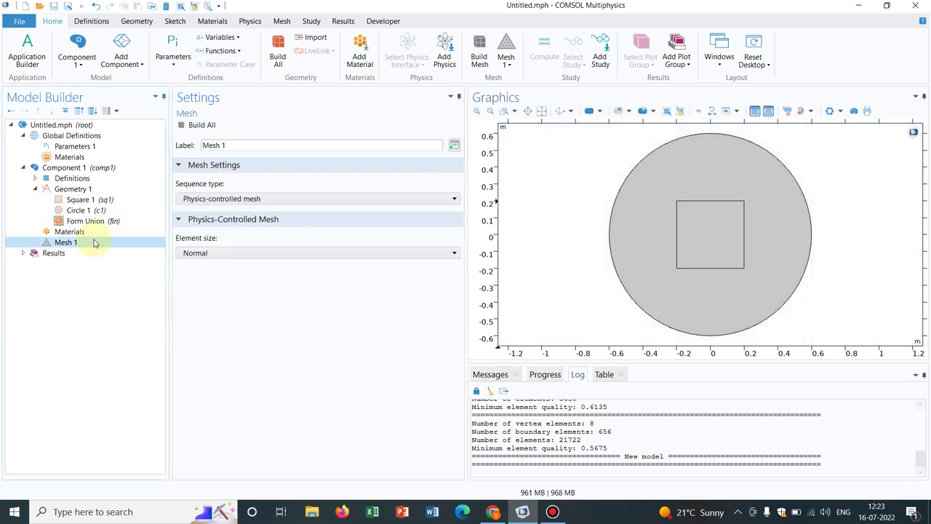
right_click(93, 243)
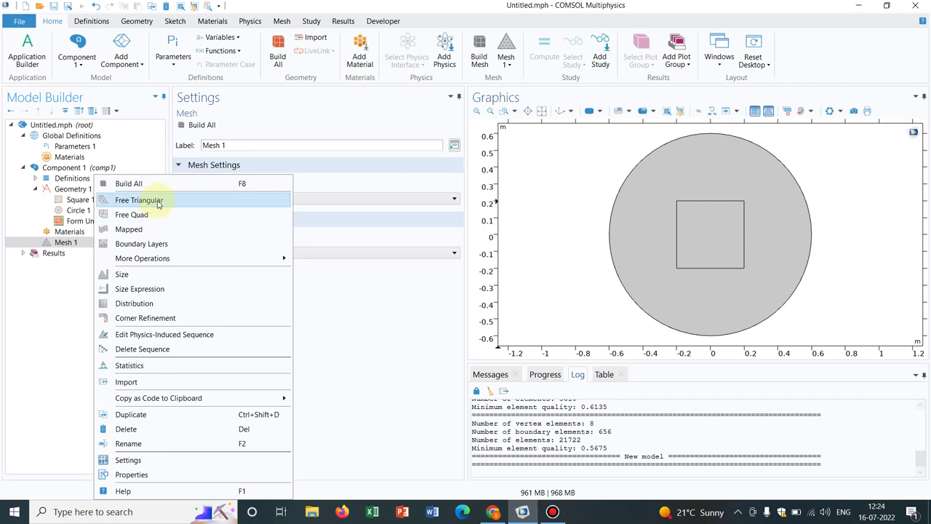
click(158, 203)
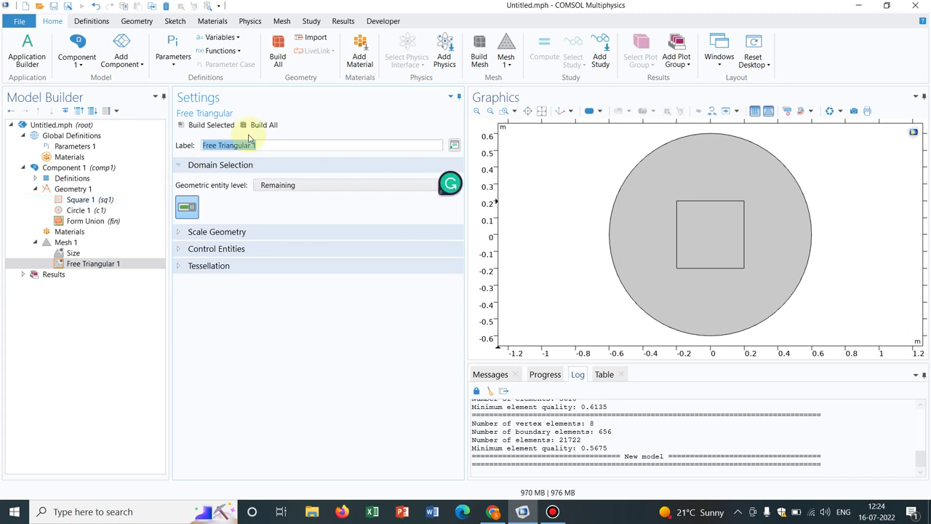
right_click(108, 265)
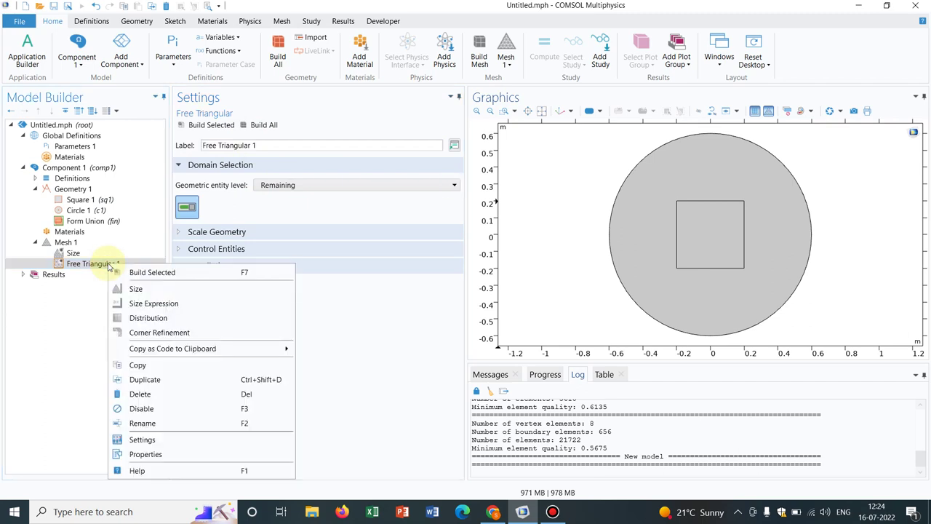
click(139, 289)
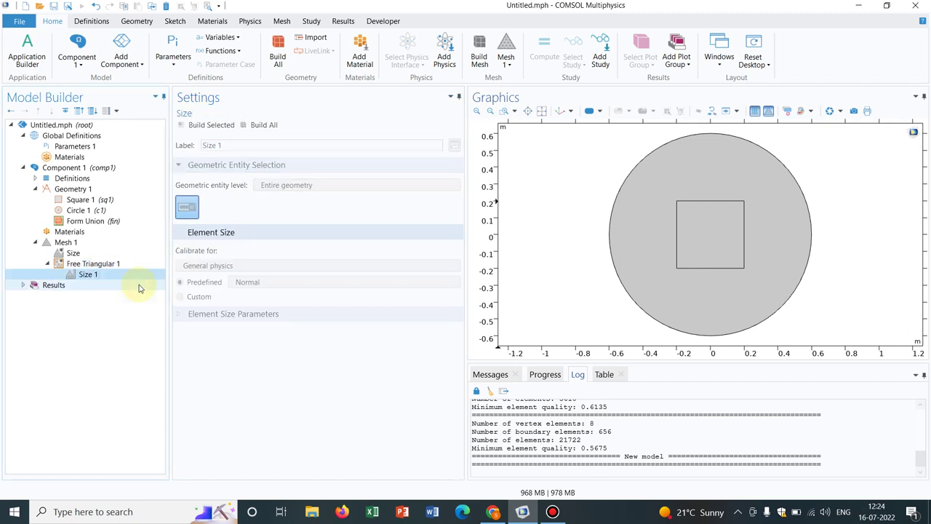
Add a Distribution sub-node to Free Triangular 1
click(108, 265)
right_click(107, 266)
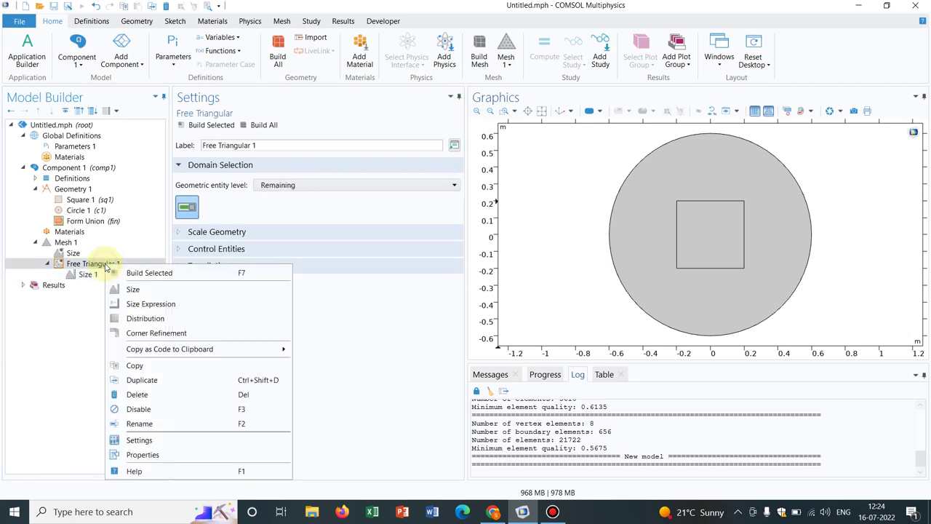
click(146, 320)
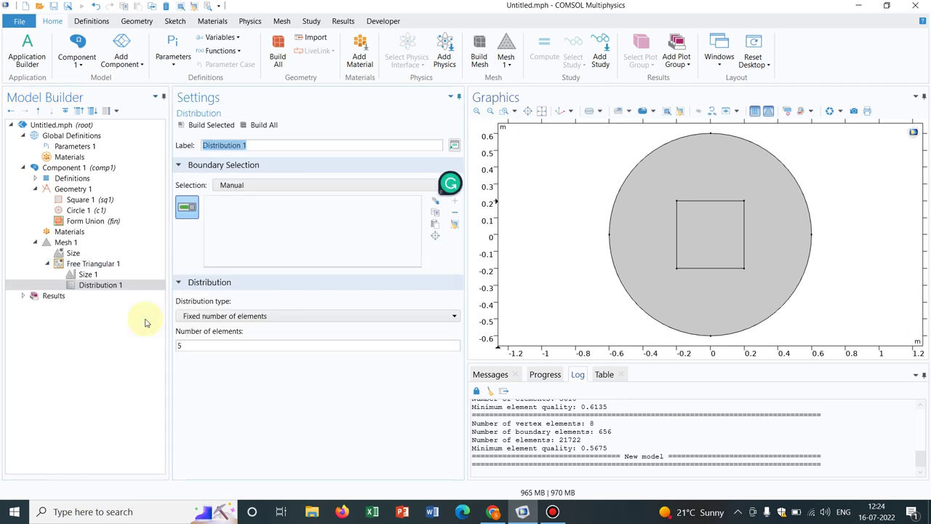
Set Size 1 to Fluid dynamics calibration and Finer predefined size, then build the mesh
click(88, 274)
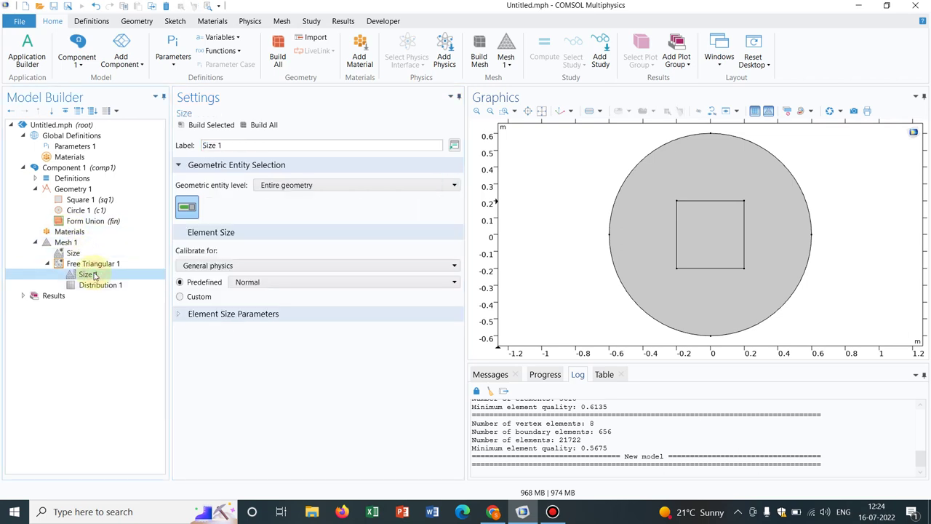
click(243, 265)
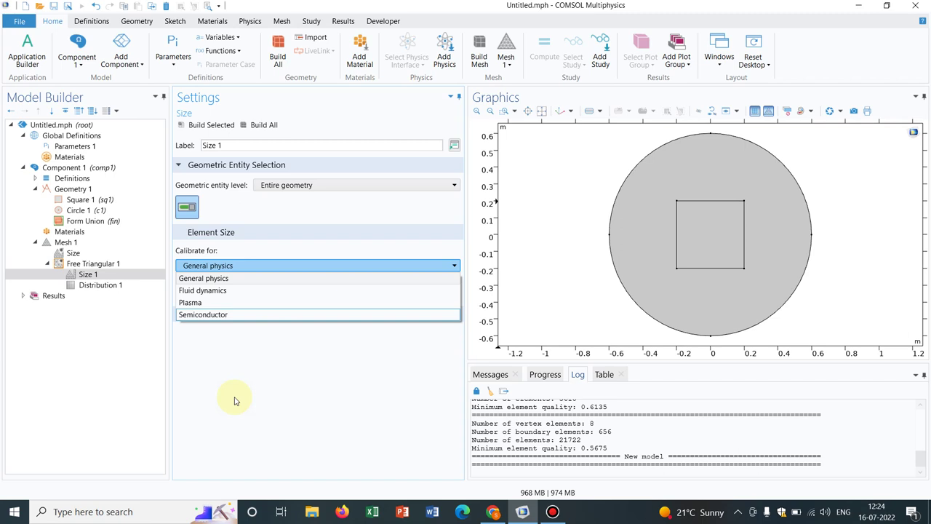
click(237, 291)
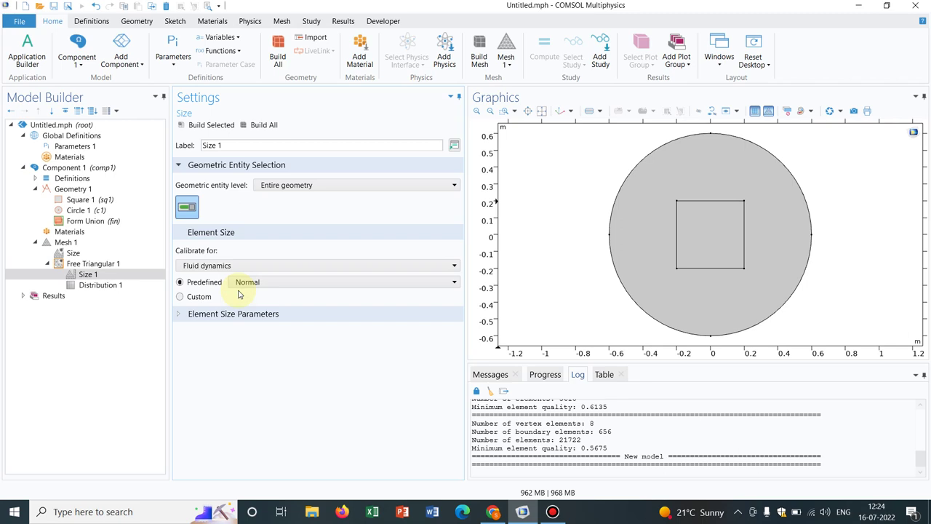
click(275, 288)
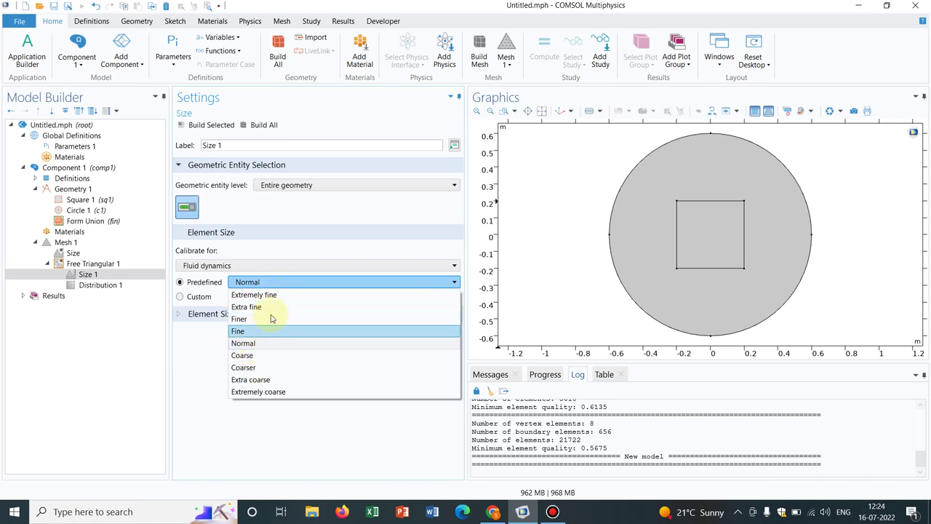
click(273, 318)
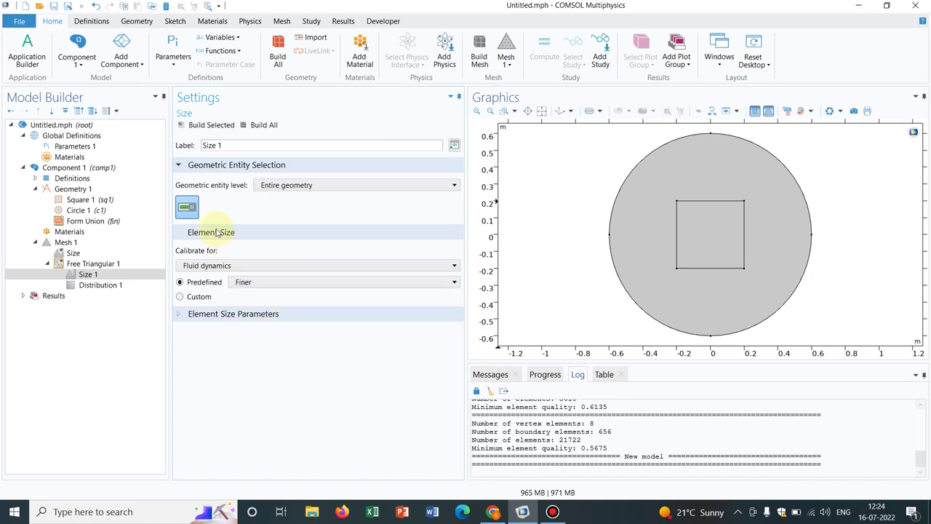
click(264, 128)
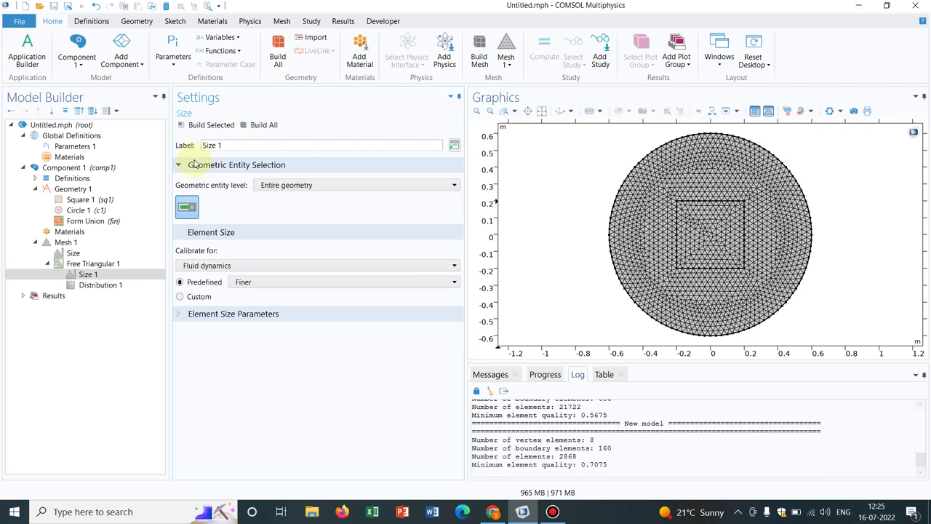
Apply Distribution 1 to the square's left and right edges and rebuild the mesh
click(102, 286)
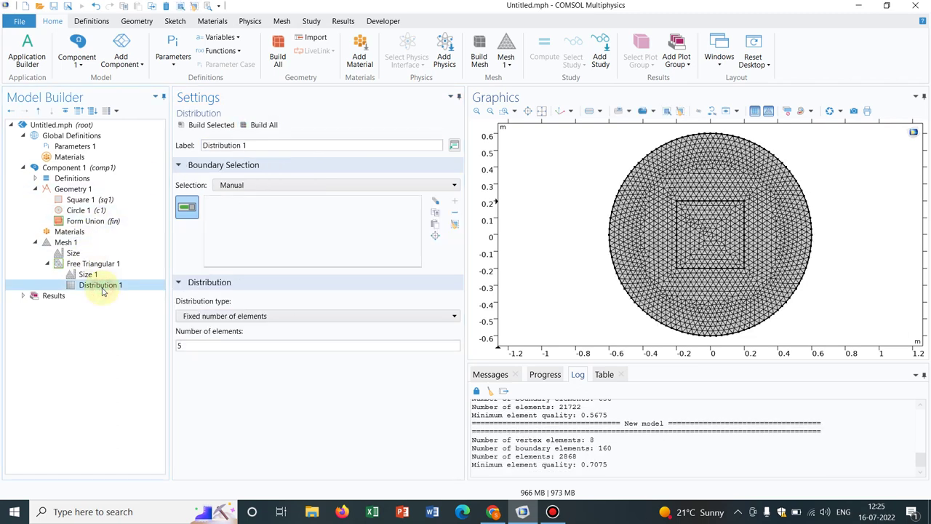
click(676, 220)
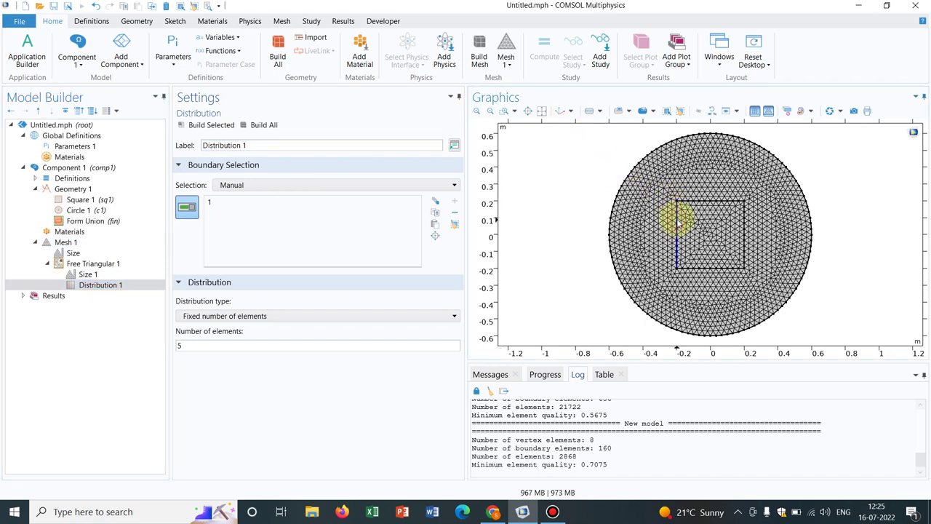
click(743, 224)
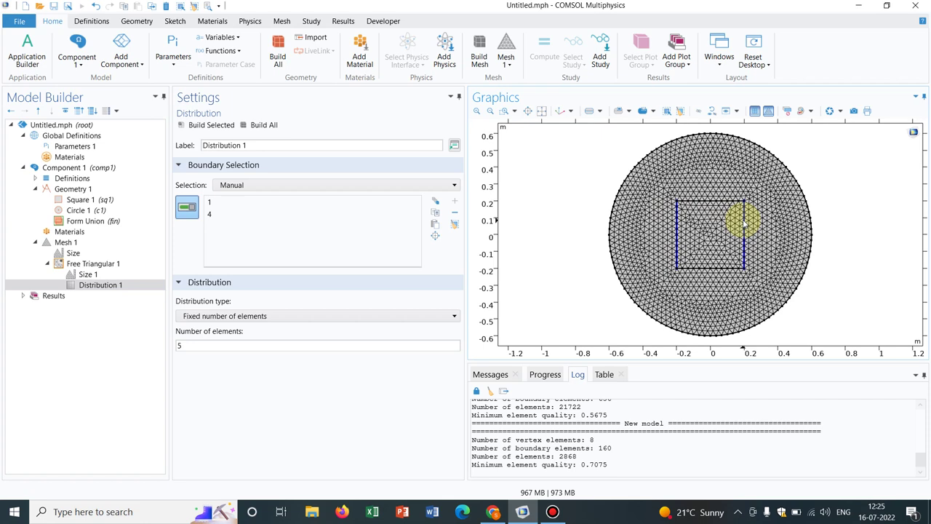
click(256, 125)
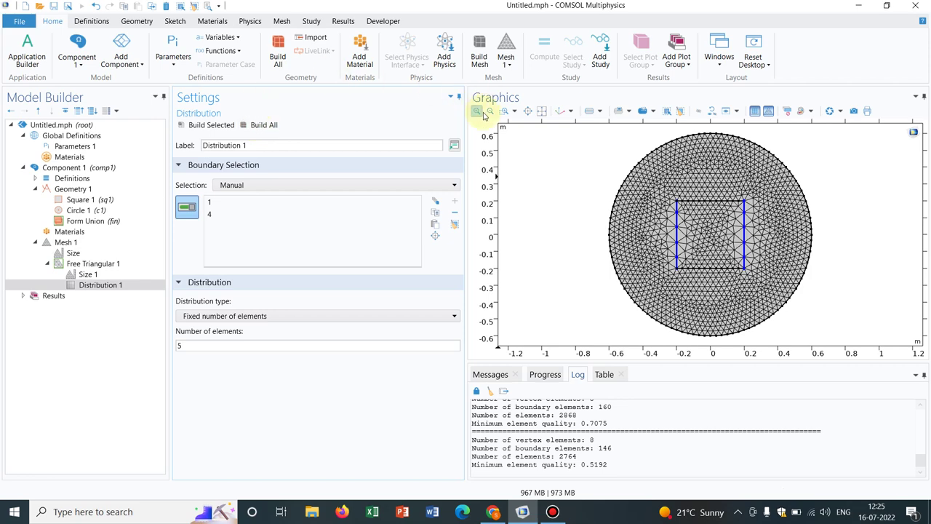
Zoom in on the mesh along the left edge, zoom back out, and edit the element count
click(507, 111)
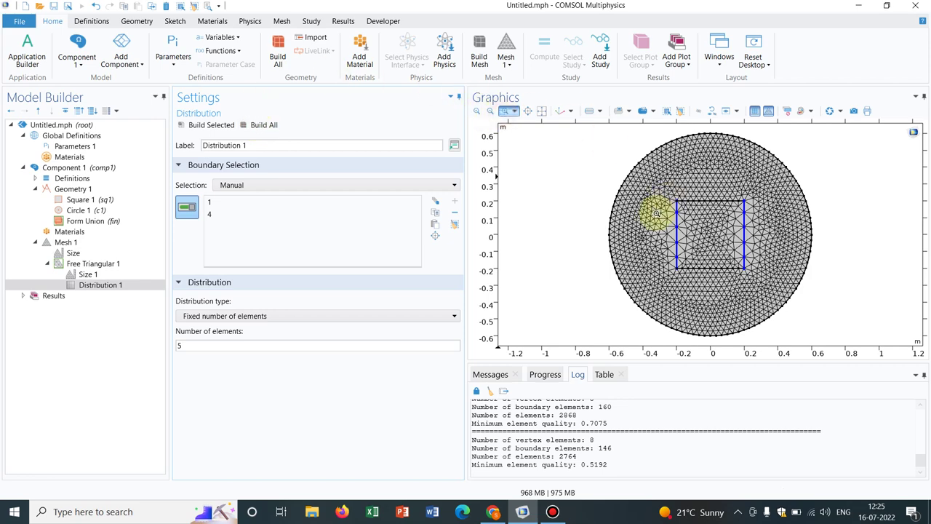
drag(650, 214, 716, 260)
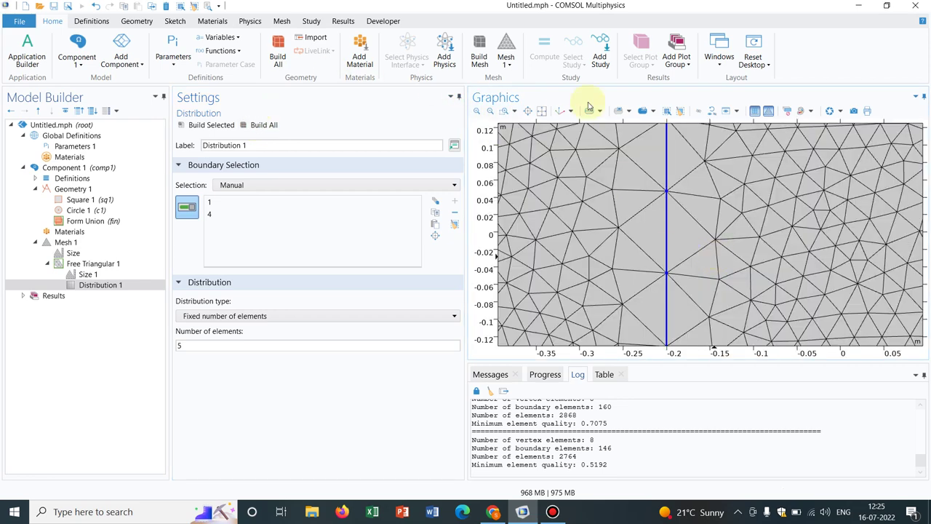
click(541, 112)
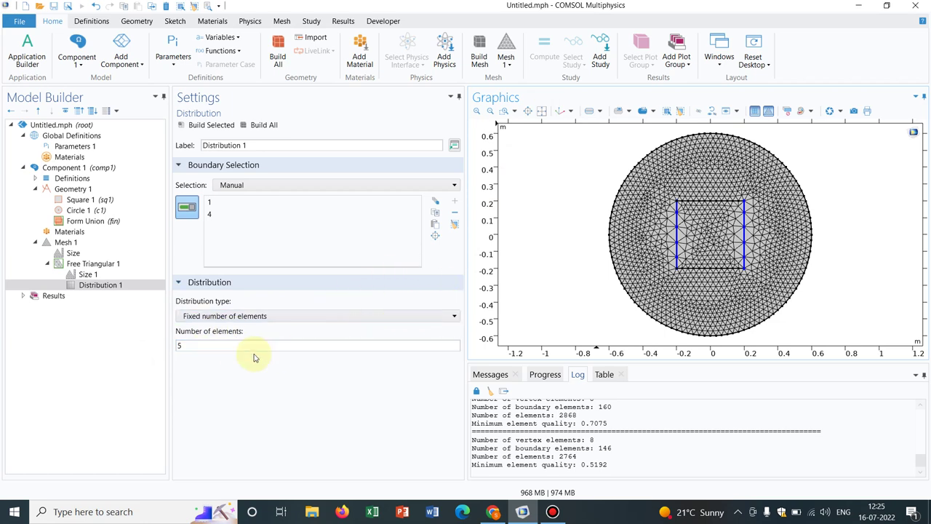
click(196, 347)
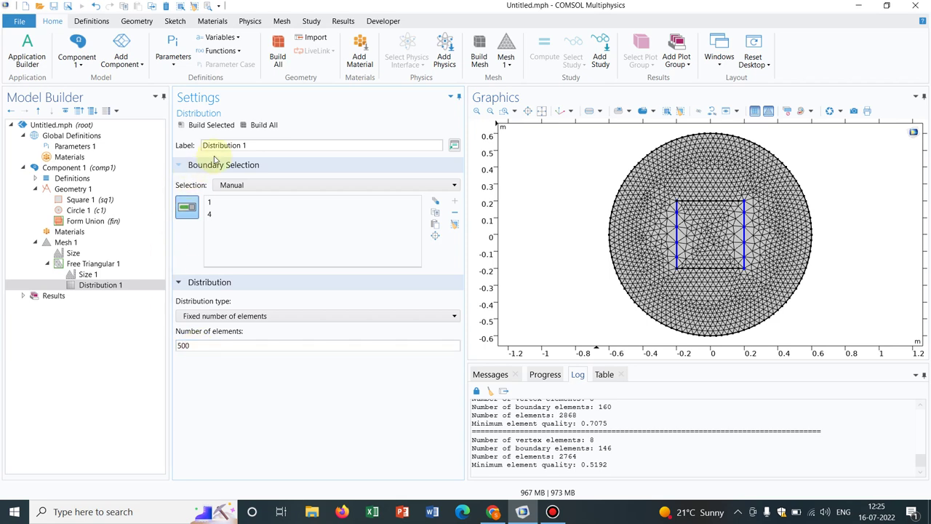
Rebuild with 500 elements per side edge and zoom in twice on the dense left-edge mesh
click(269, 125)
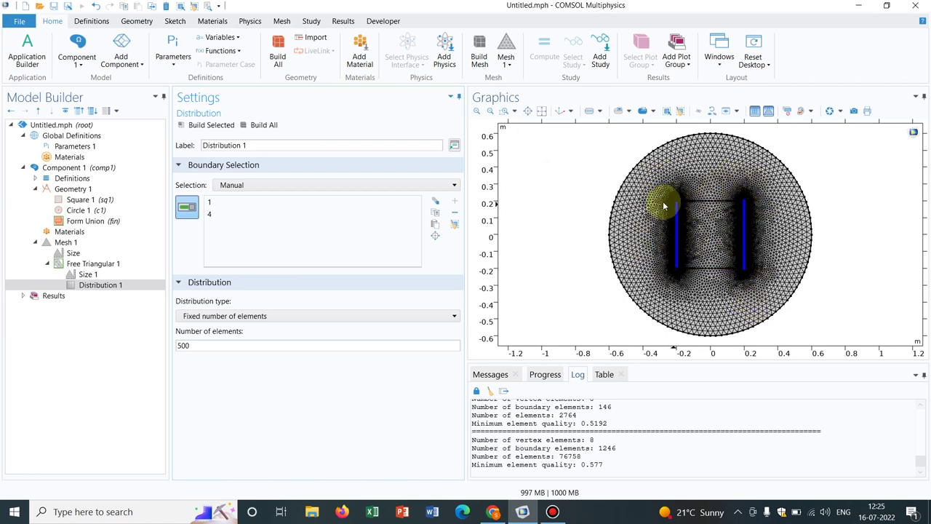
click(505, 112)
drag(657, 207, 700, 237)
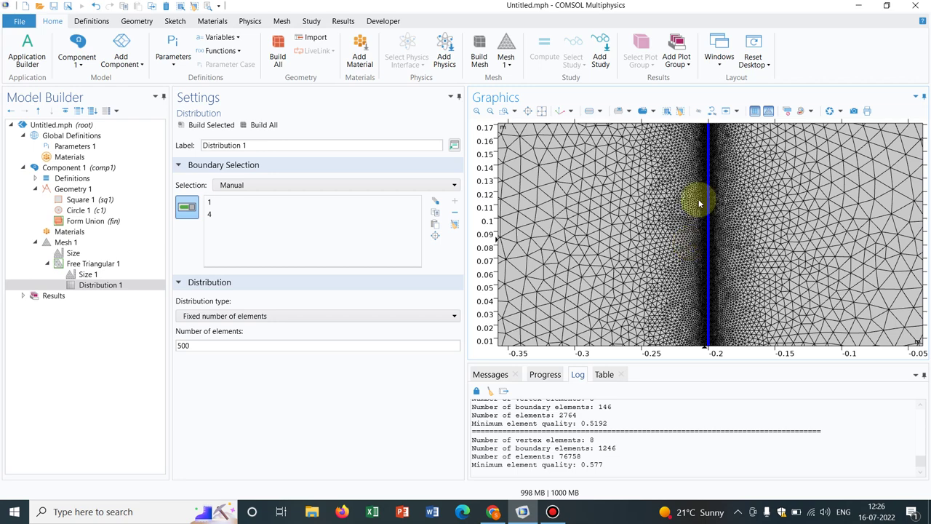
click(505, 111)
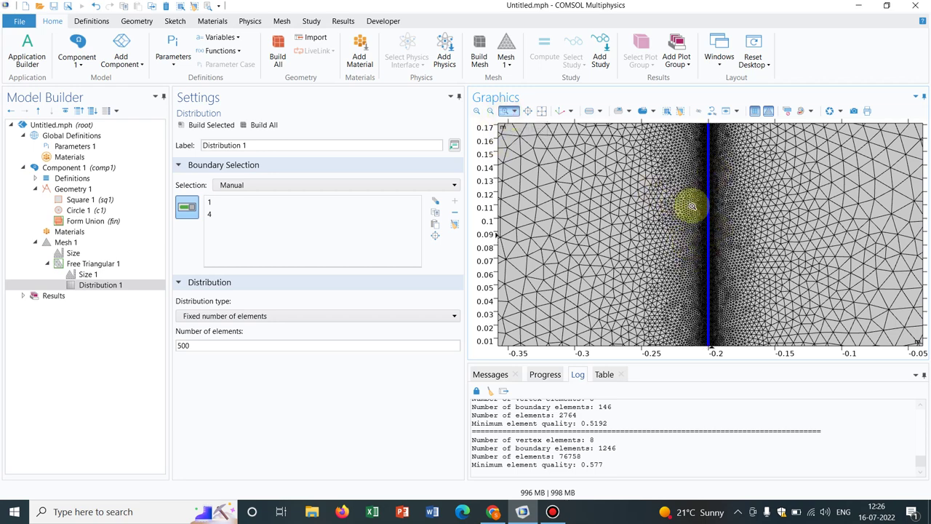
drag(692, 206, 730, 244)
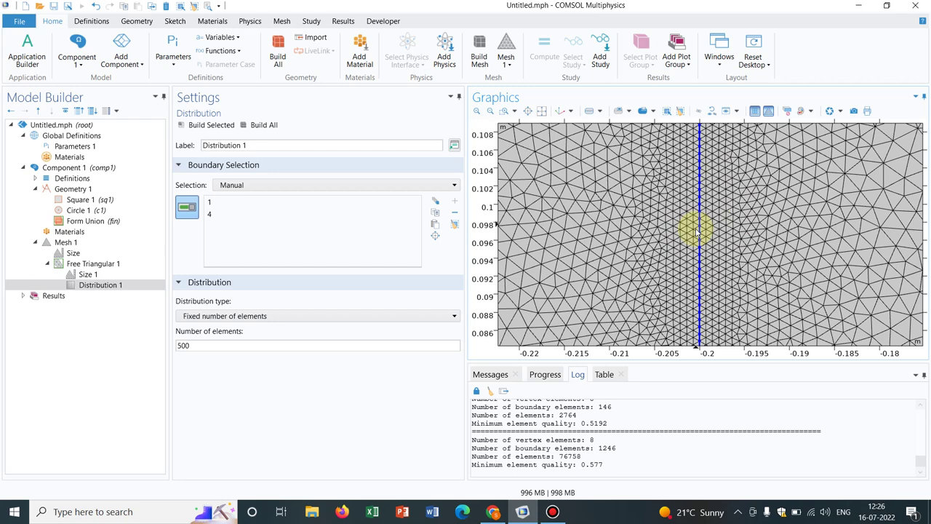
click(541, 110)
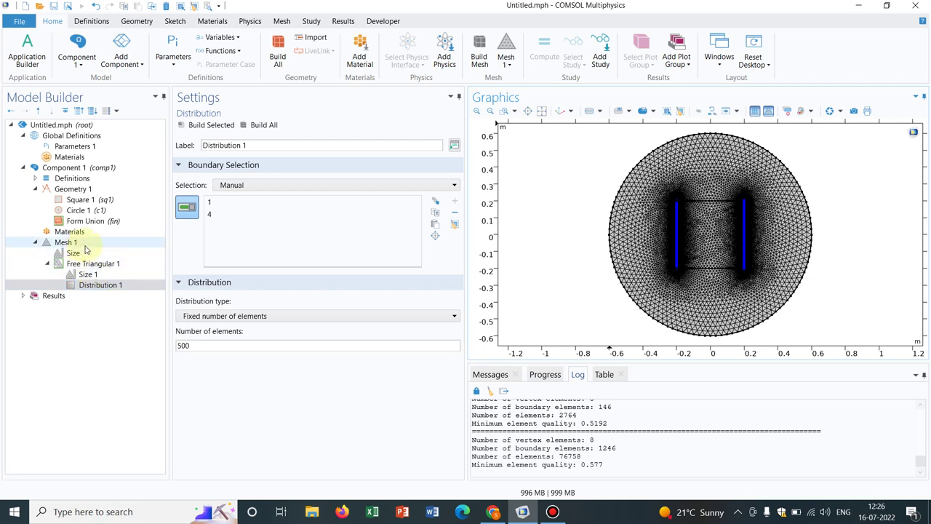
Replace Free Triangular 1 with a Free Quad mesh operation and build it
click(97, 266)
right_click(99, 267)
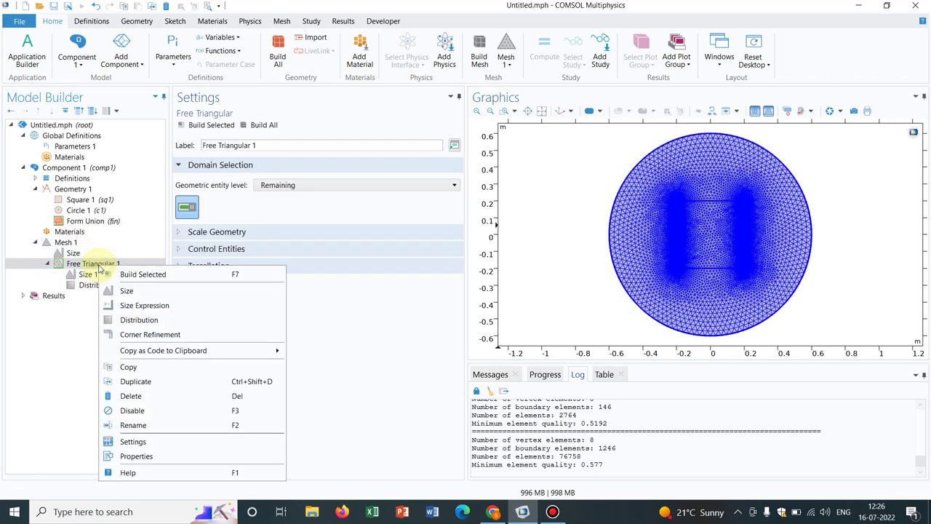
click(132, 397)
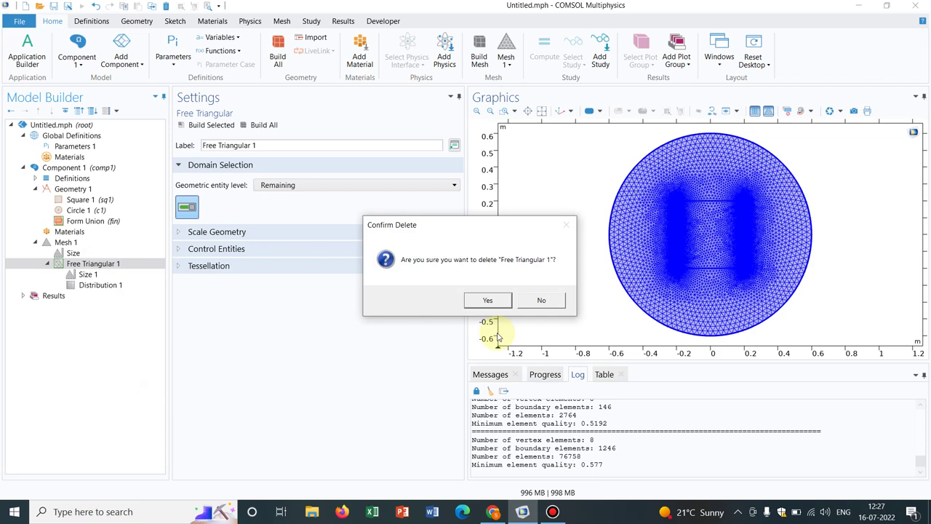
click(487, 299)
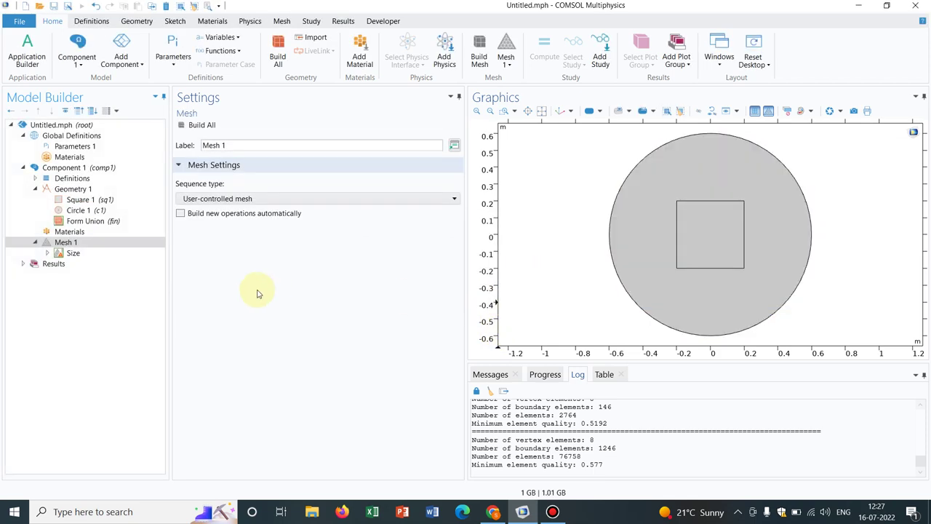
right_click(114, 240)
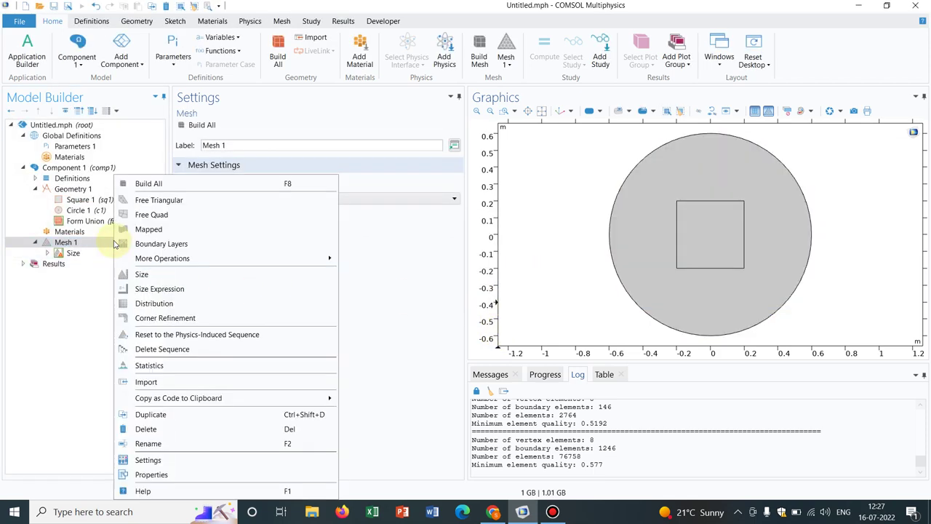
click(168, 214)
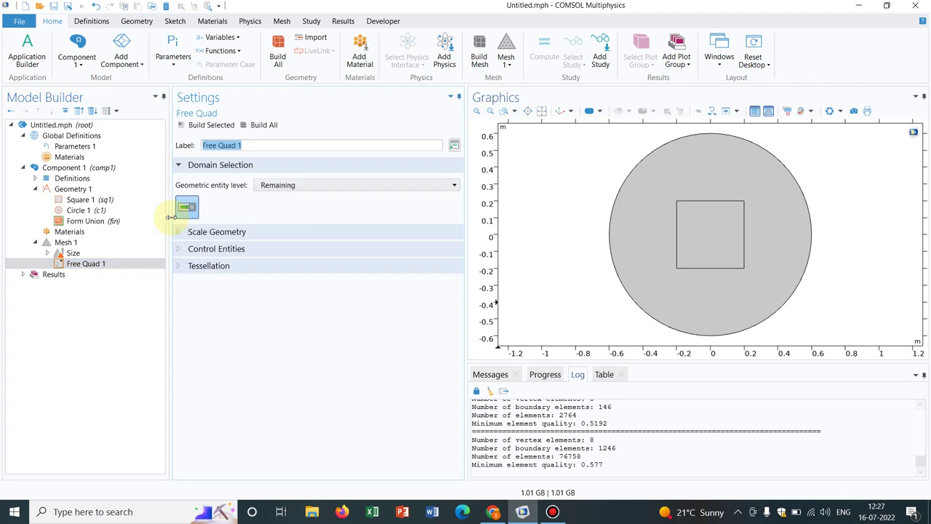
click(253, 125)
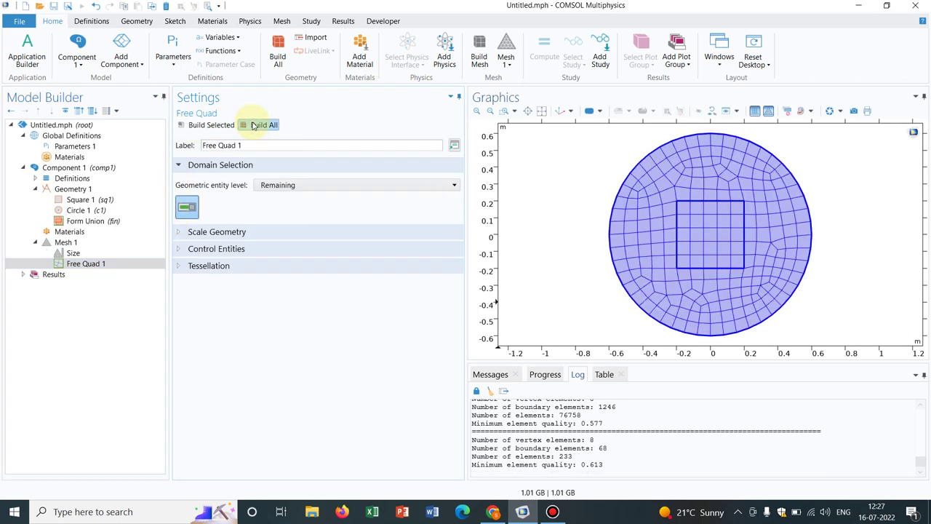
Add a Size node to Free Quad 1, set to Fluid dynamics and Extra fine, and rebuild
right_click(122, 265)
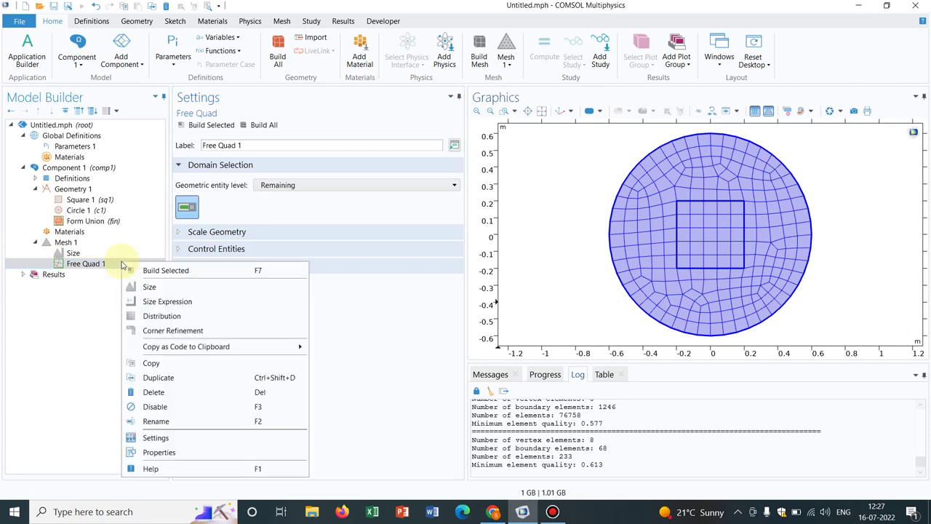
click(152, 288)
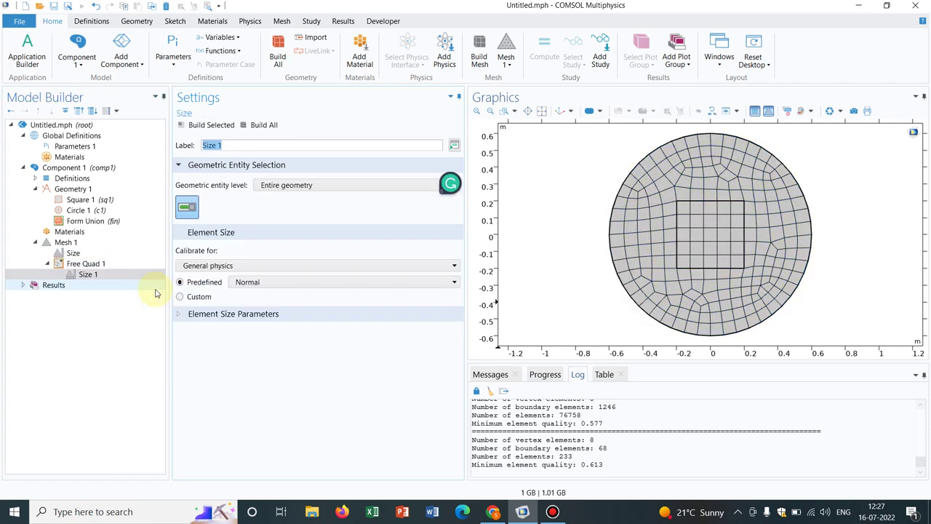
click(275, 266)
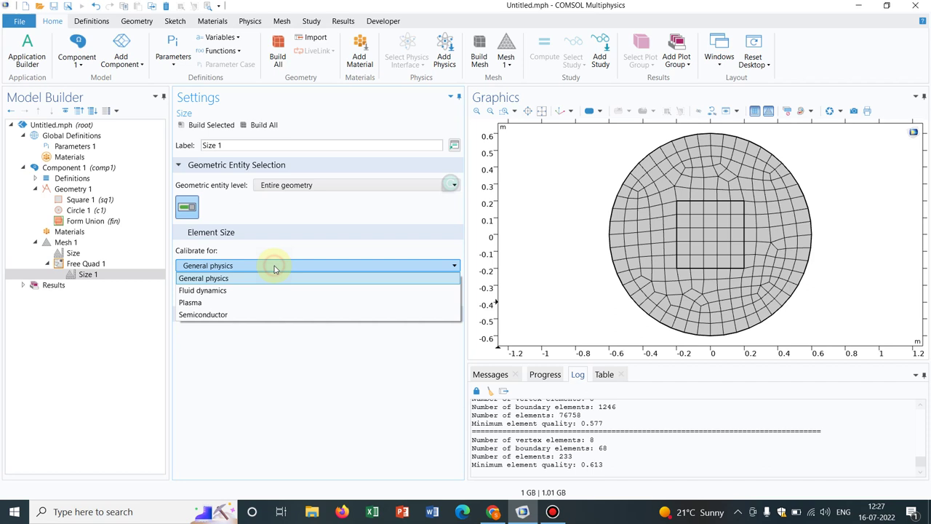
click(262, 291)
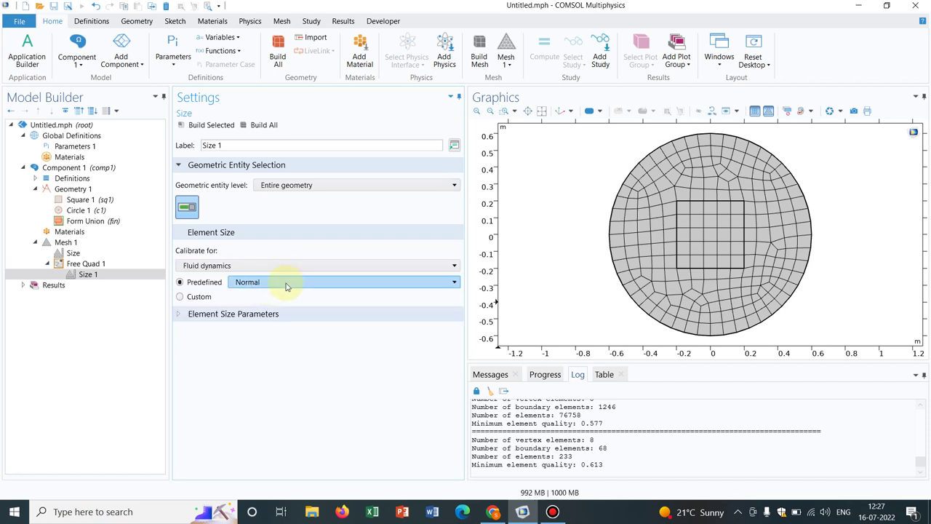
click(286, 283)
click(279, 305)
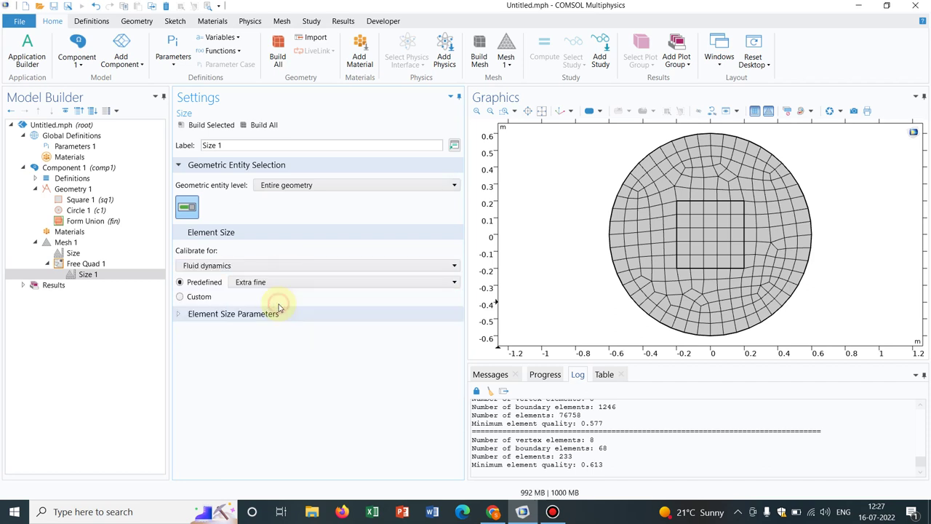
click(265, 125)
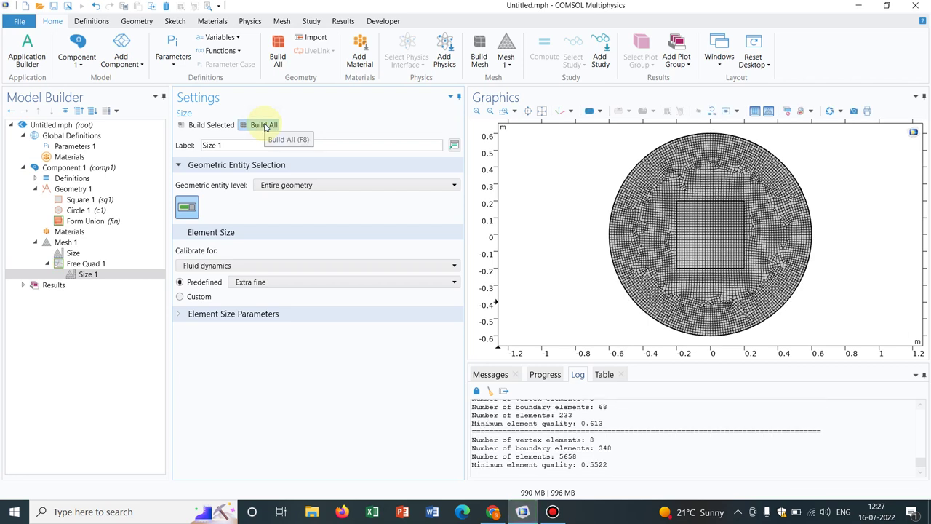
click(110, 266)
Add a Distribution of 500 elements on the square's left and right edges and rebuild
right_click(109, 265)
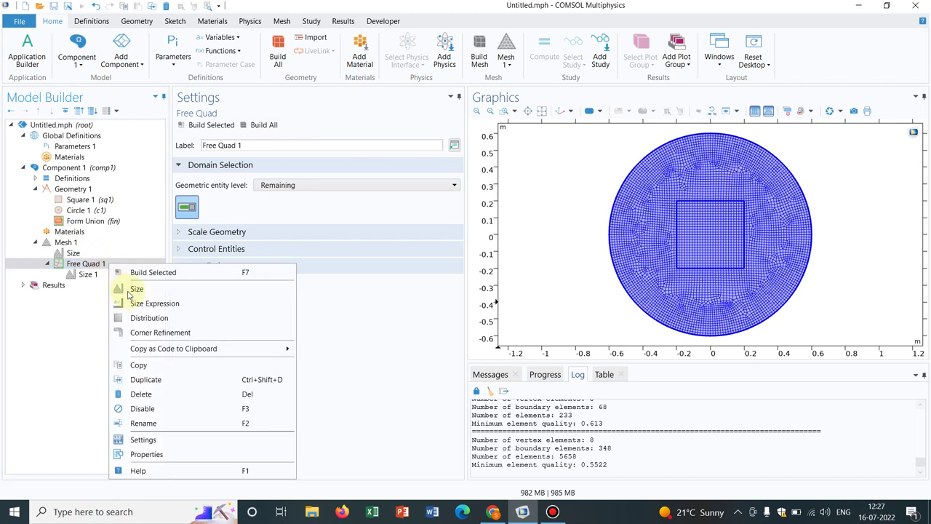
click(146, 319)
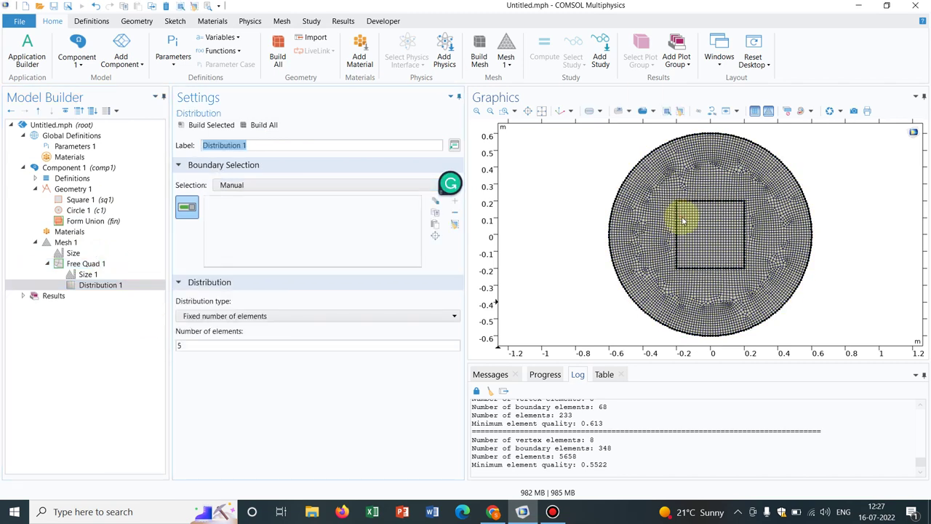
click(115, 275)
click(116, 284)
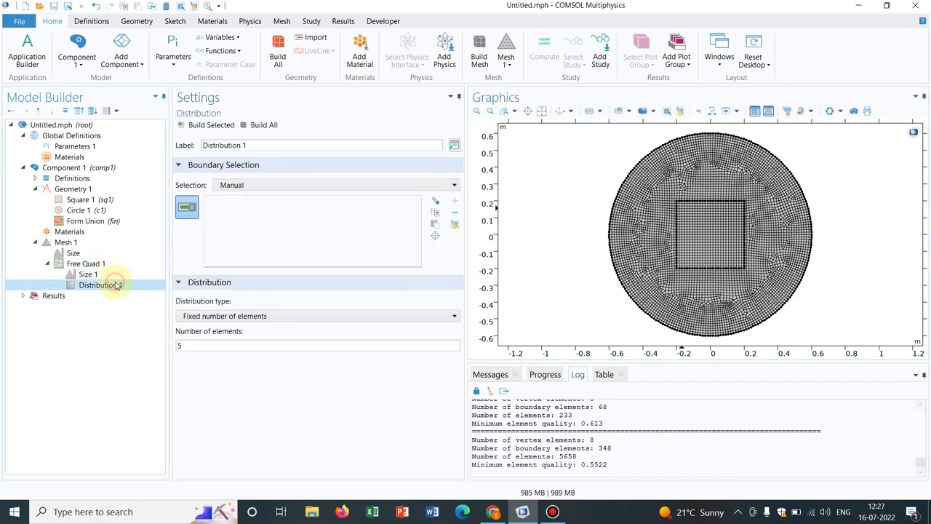
click(676, 226)
click(744, 222)
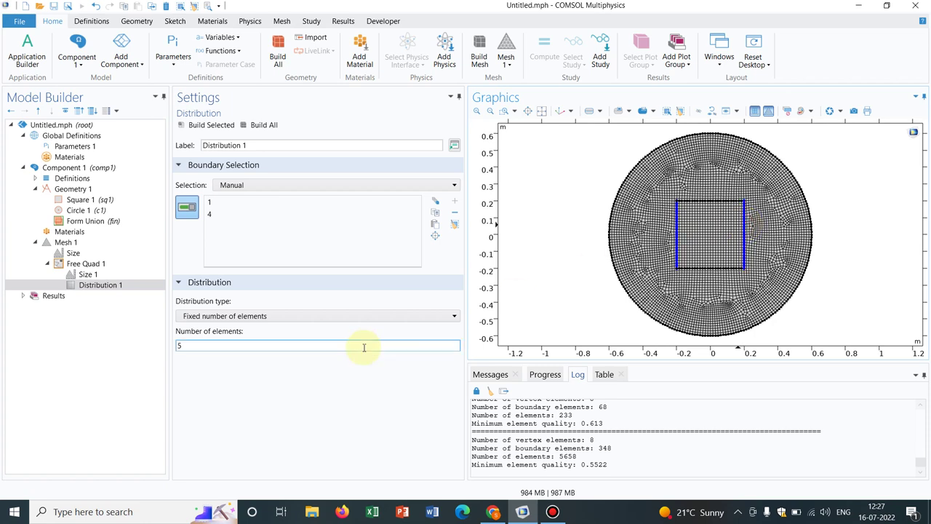
click(200, 345)
text(00)
click(261, 125)
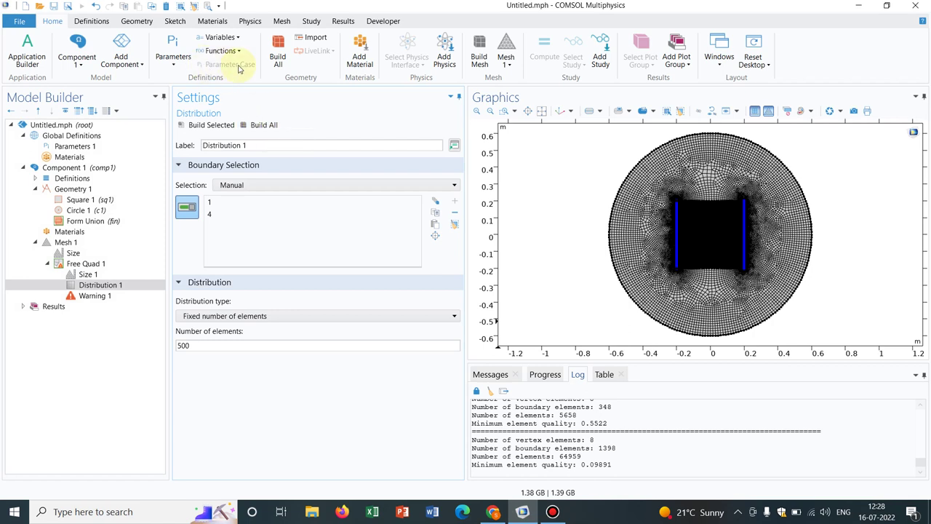
Zoom in on the refined mesh at the square's edge, zoom out, and edit the element count
click(507, 112)
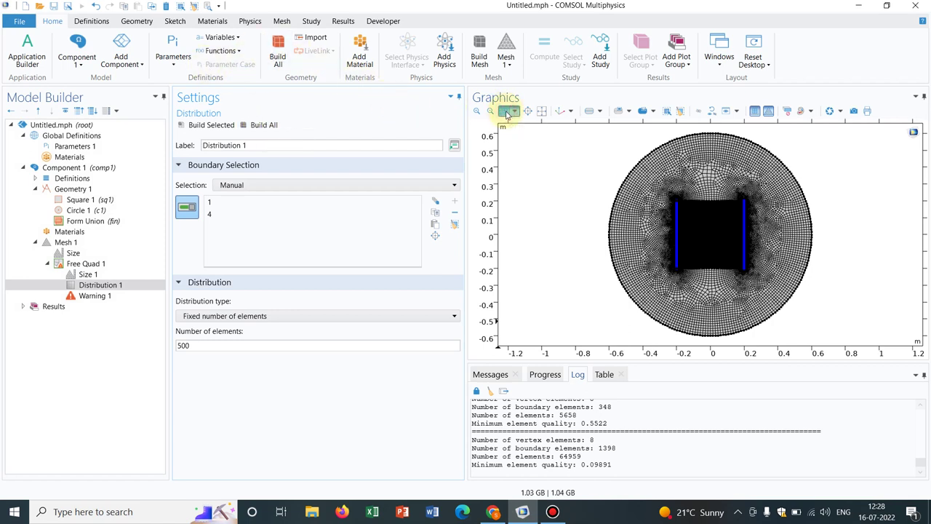
drag(630, 199, 693, 245)
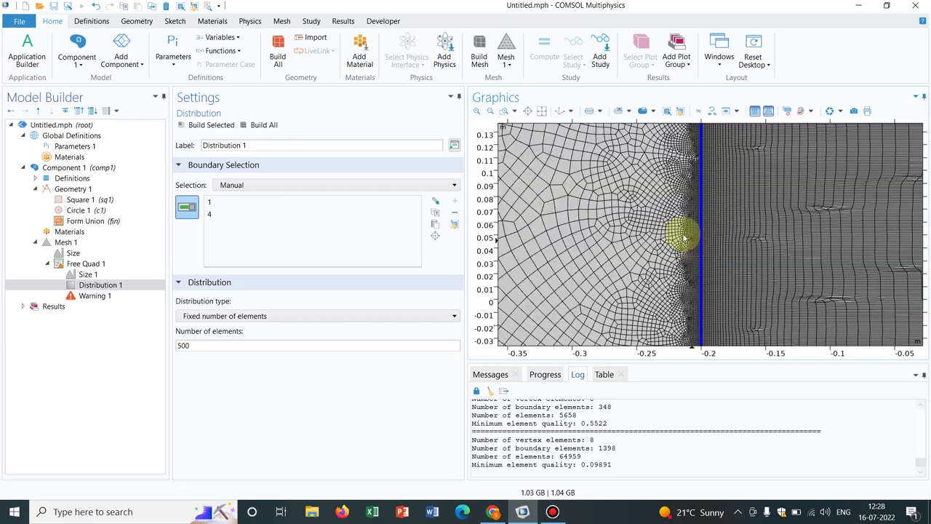
click(542, 112)
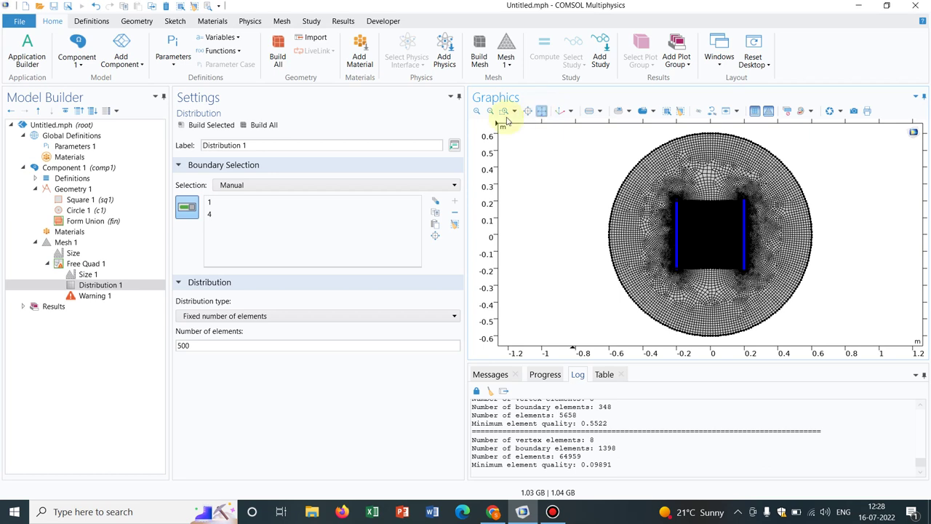
click(206, 346)
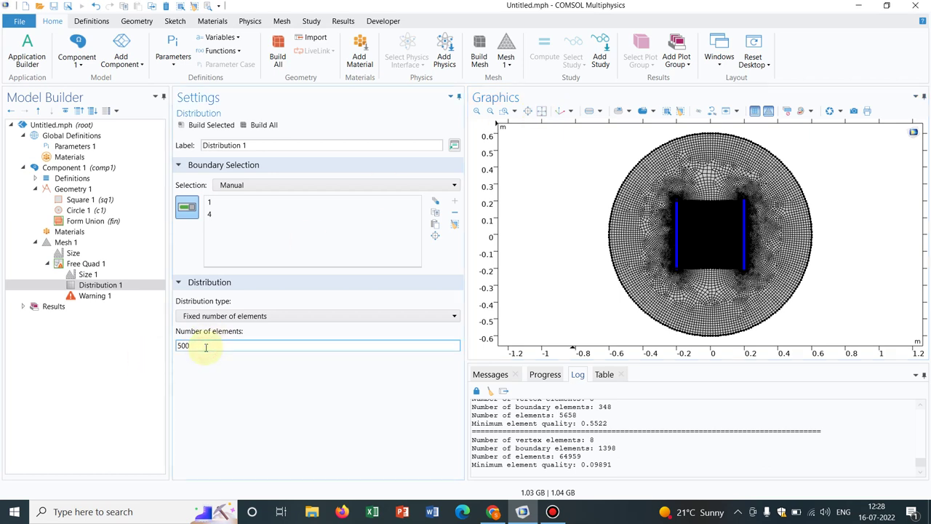
Rebuild with 50 elements per side edge, then zoom in on the left edge and back out
click(257, 125)
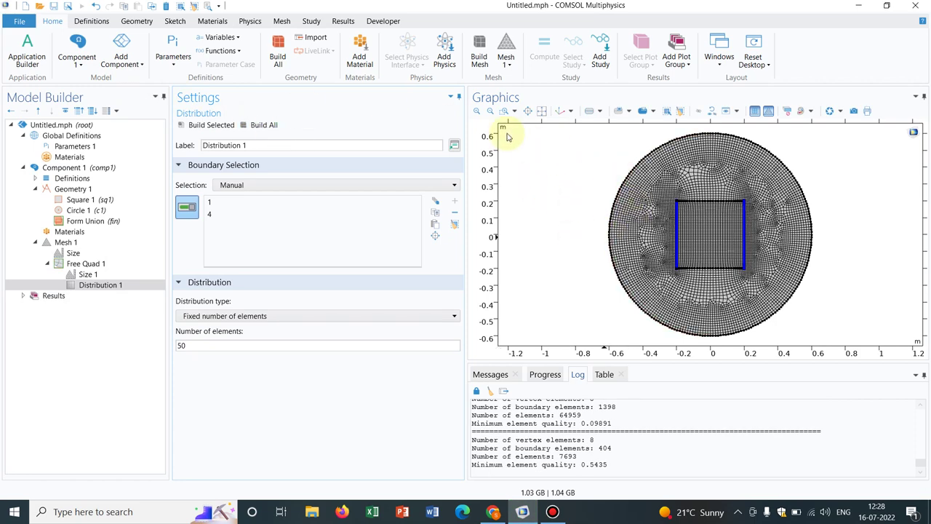
click(504, 111)
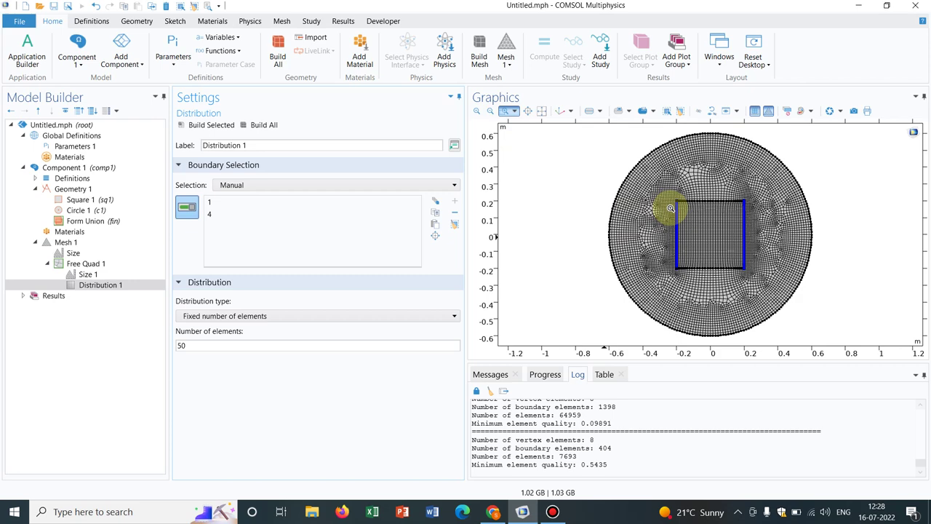
drag(670, 209, 682, 235)
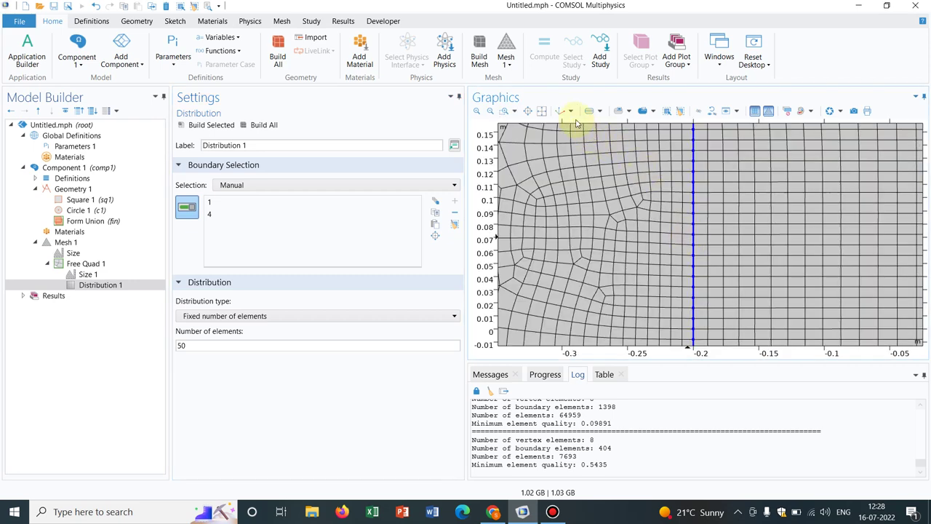
click(541, 112)
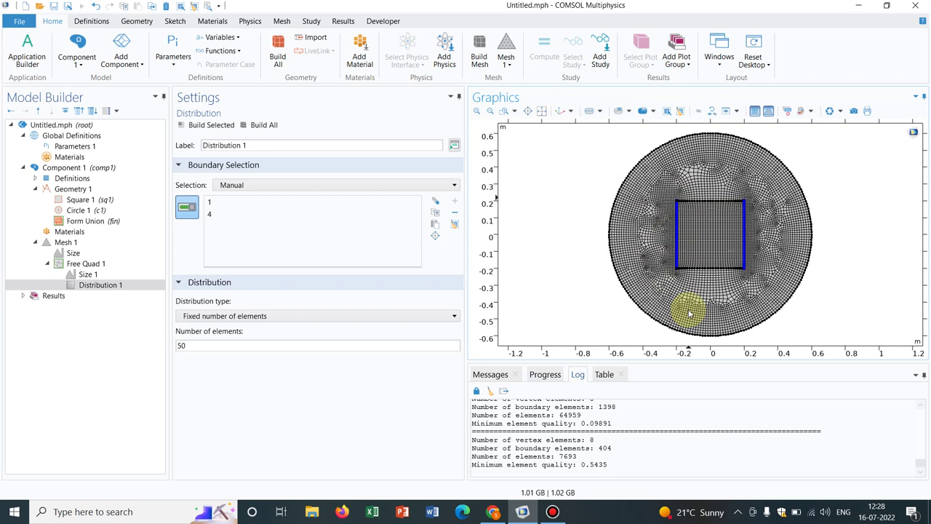
Change the edge distribution to 100 elements and rebuild, giving 12545 elements with minimum quality 0.494
click(224, 348)
key(BackSpace)
key(BackSpace)
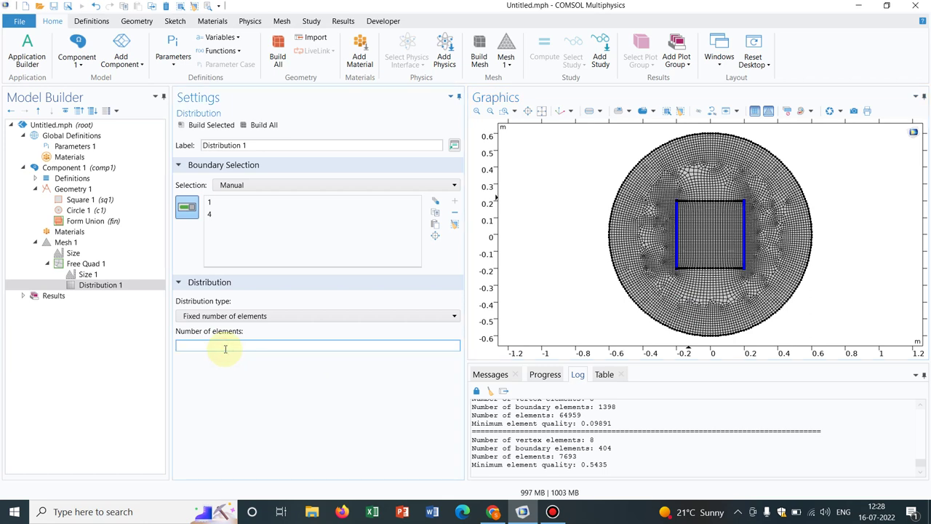
text(100)
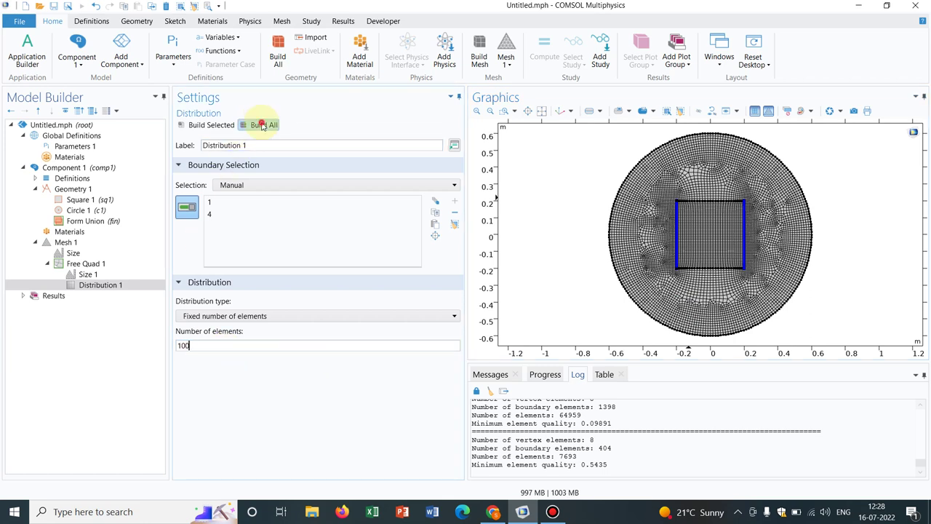
click(263, 125)
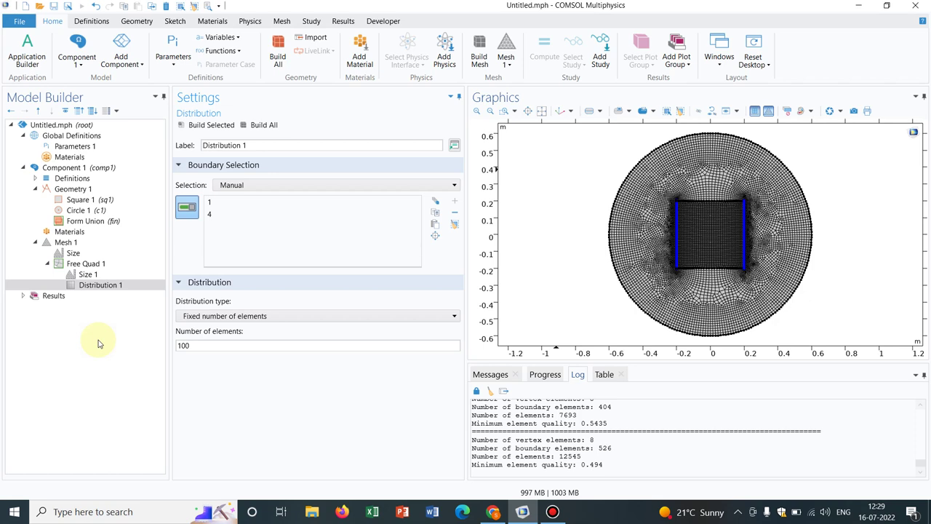
click(100, 264)
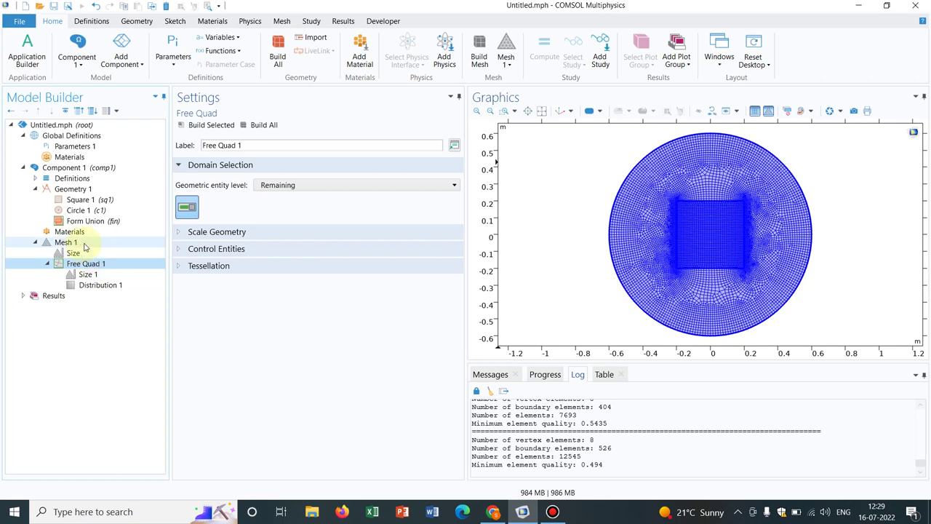
Create Mesh Plot 1 from Mesh 1, colouring elements by skewness quality, with Zoom Box active
click(85, 247)
right_click(85, 248)
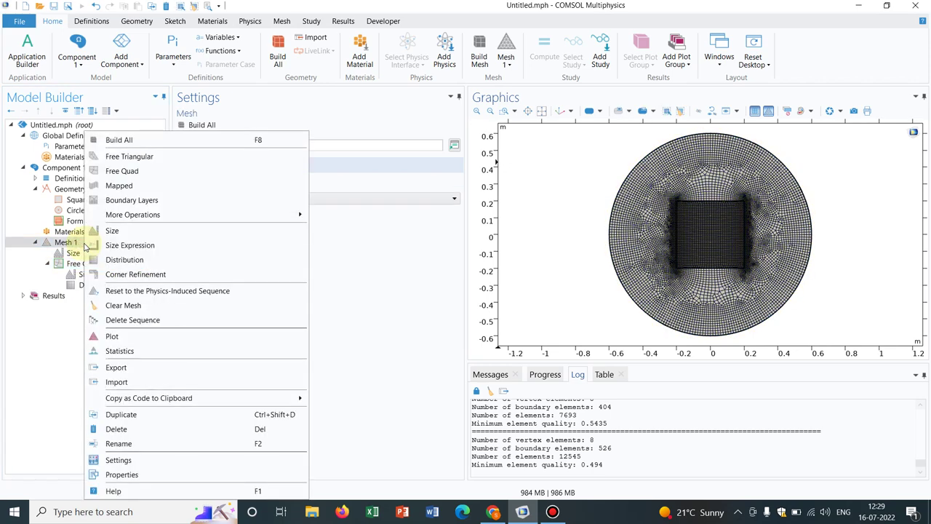
click(121, 336)
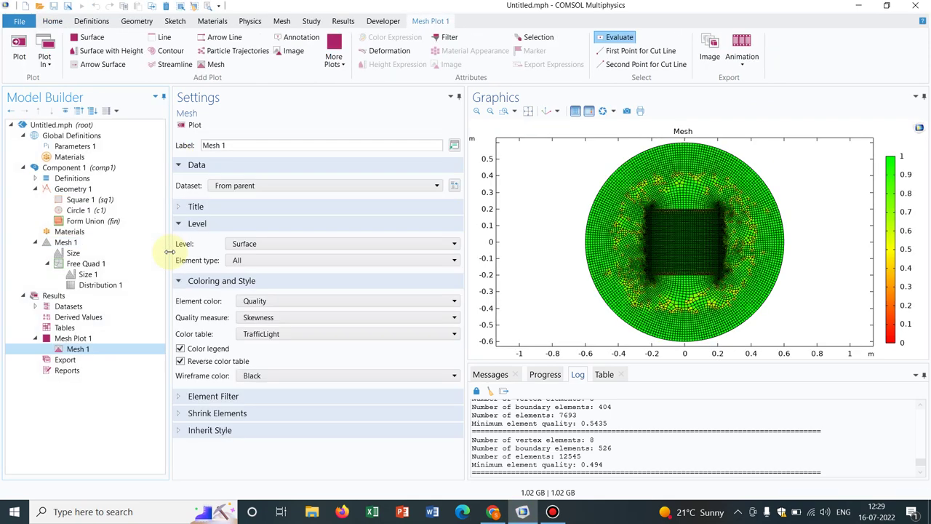
click(506, 111)
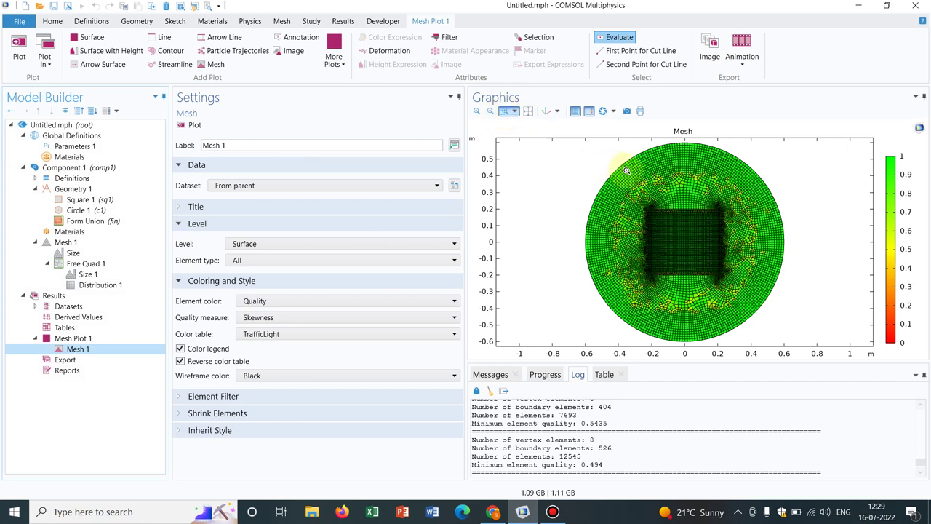